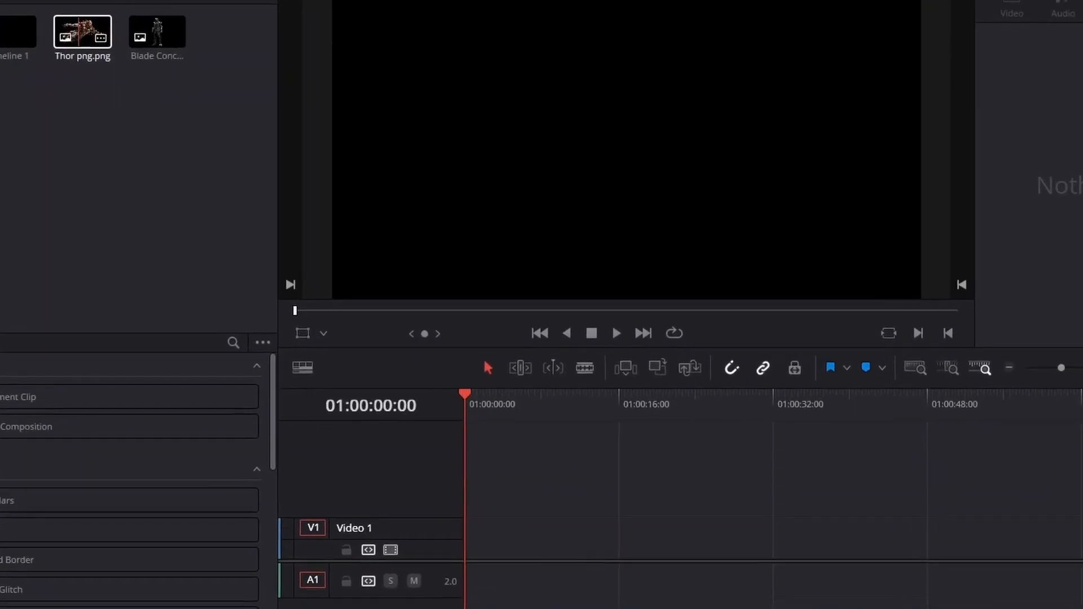
- Place Thor png.png at the start of the Video 1 track, extend it to about 11 seconds and select it
drag(131, 52, 460, 571)
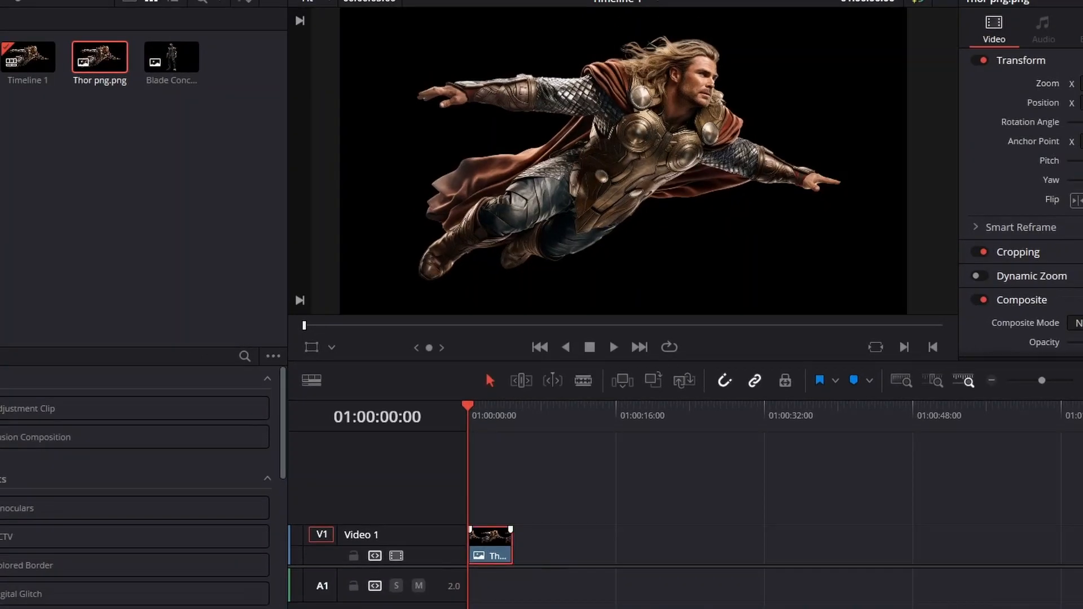
drag(511, 544, 569, 545)
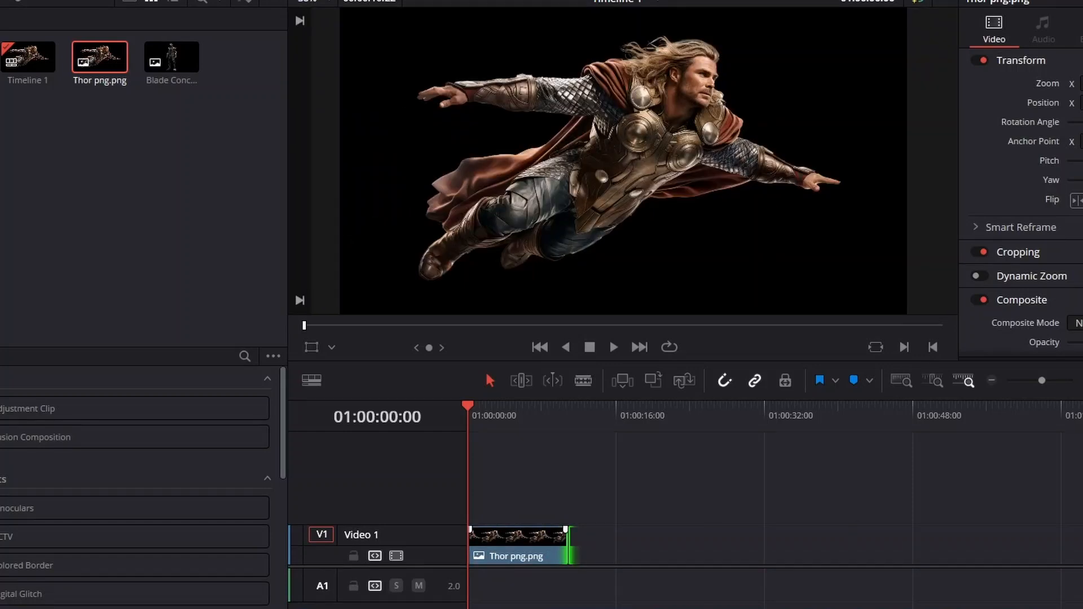
click(525, 546)
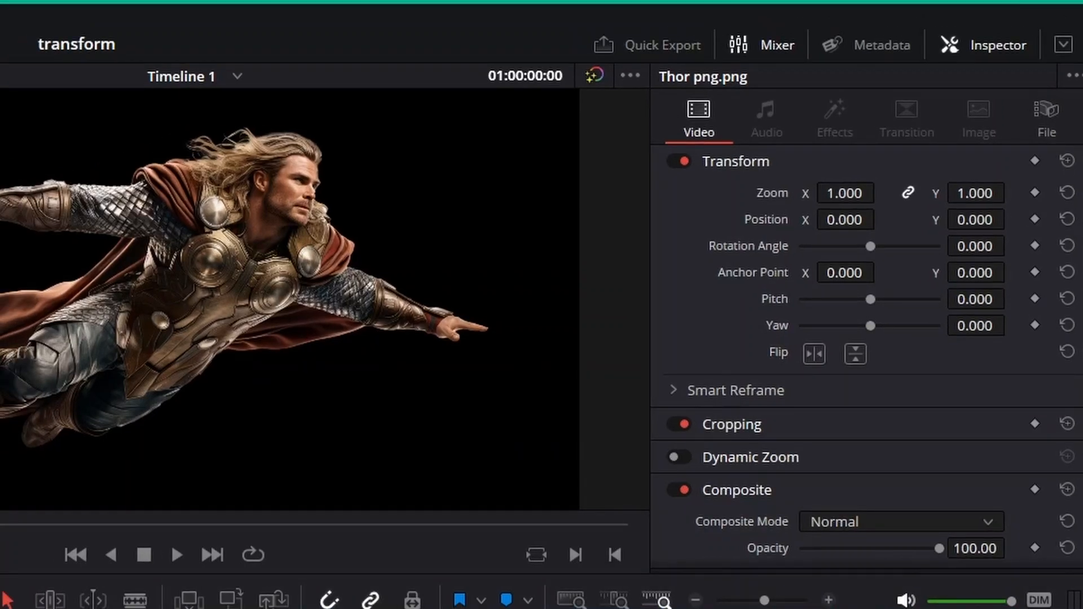
- Set the Thor clip's zoom to 1.010 and its position to X 198 and Y 28
drag(844, 193, 1056, 220)
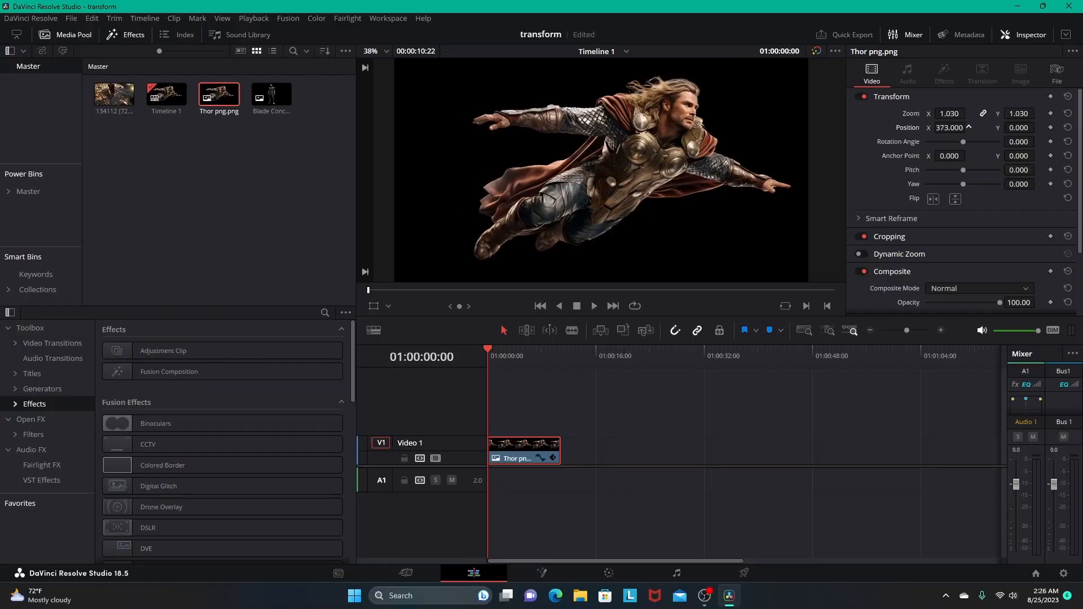
mouse_move(949, 128)
mouse_down()
mouse_move(903, 127)
mouse_move(963, 125)
mouse_up()
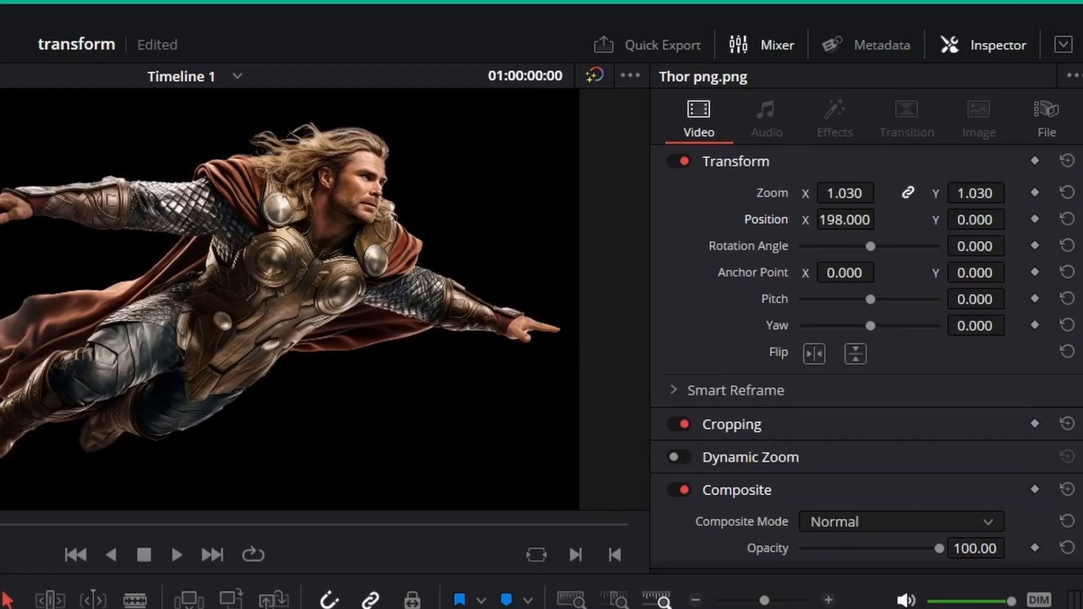
drag(975, 220, 918, 220)
mouse_move(975, 193)
mouse_down()
mouse_move(946, 193)
mouse_move(1001, 193)
mouse_move(960, 193)
mouse_move(988, 193)
mouse_move(974, 193)
mouse_up()
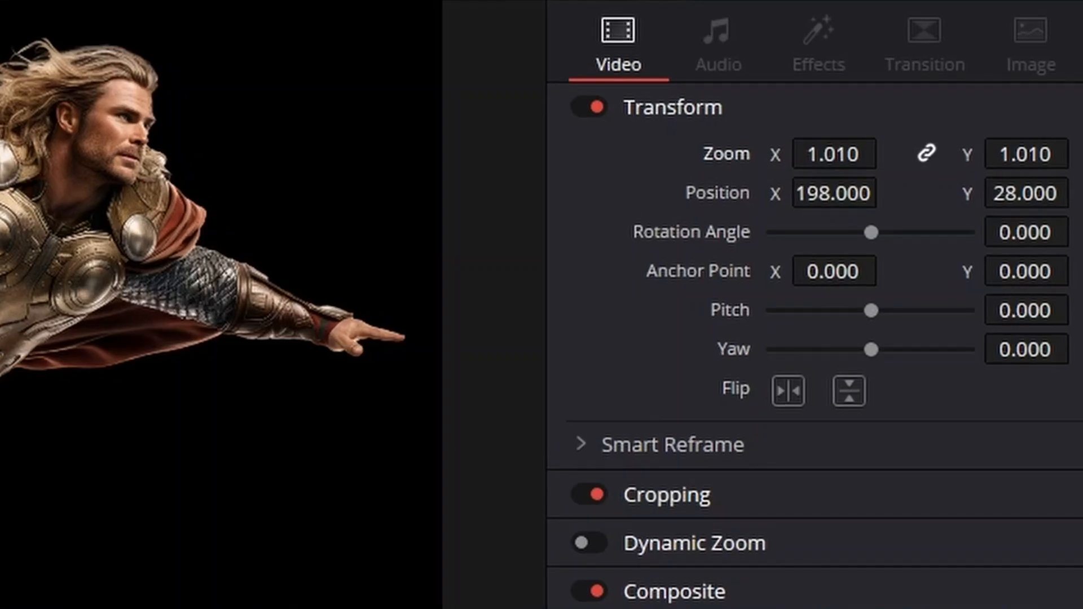
- Rotate the Thor clip to a rotation angle of -358.7
drag(1010, 246, 1078, 233)
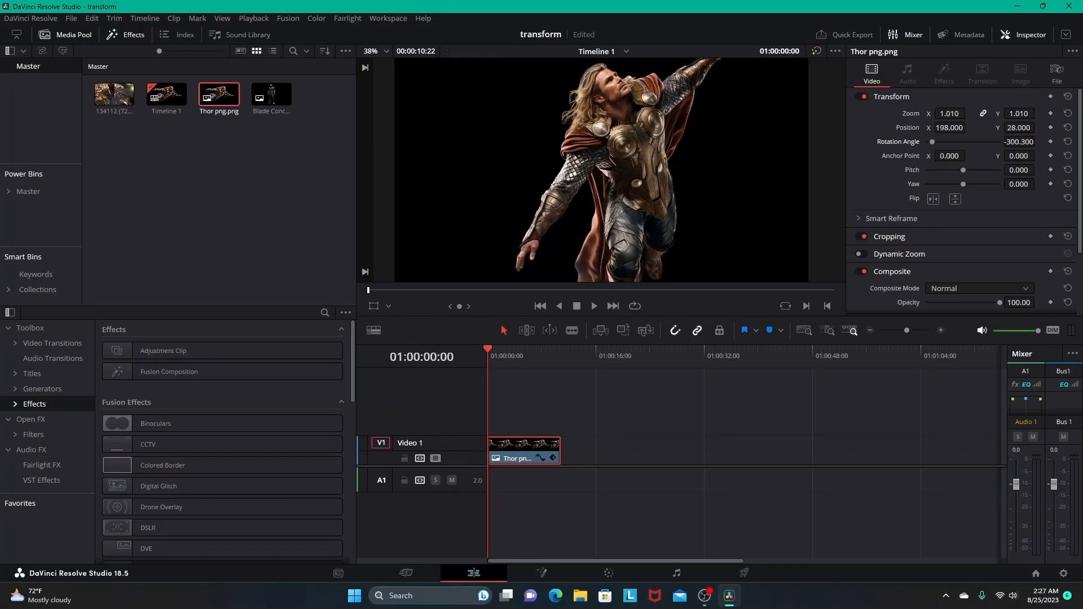
drag(1020, 142, 1039, 141)
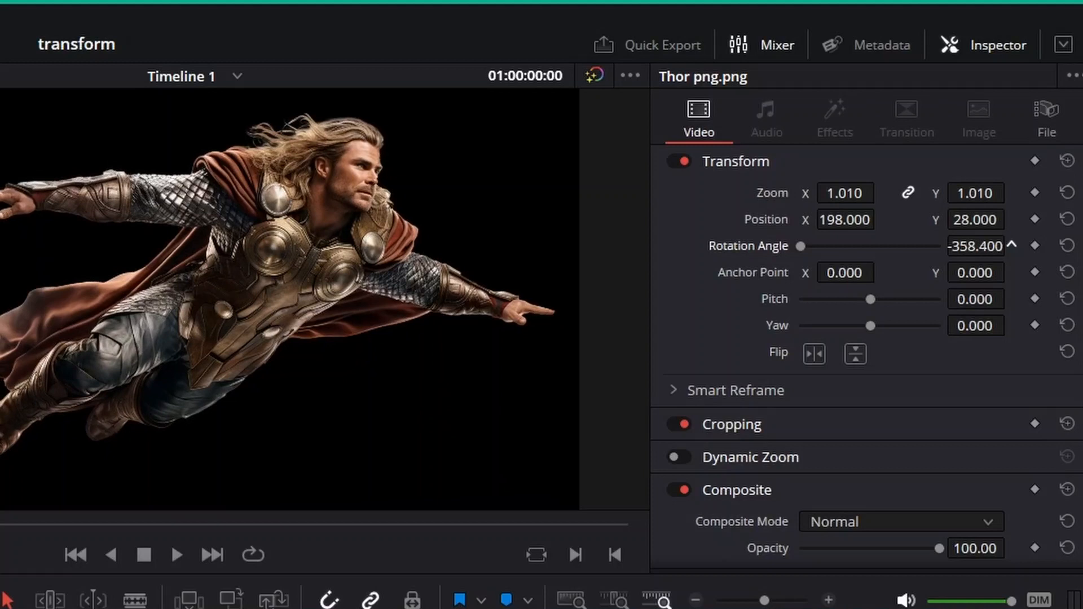
drag(1012, 244, 1014, 244)
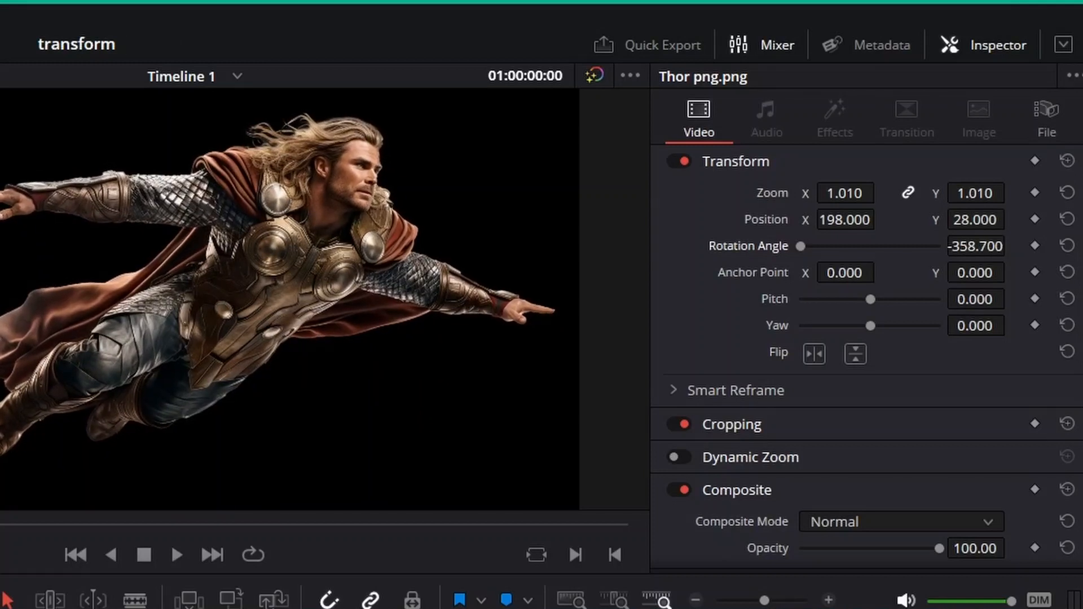
- Try an anchor point X of -14 and a negative pitch on the Thor clip, resetting each to zero
mouse_move(845, 273)
mouse_down()
mouse_move(855, 273)
mouse_move(818, 272)
mouse_move(837, 272)
mouse_up()
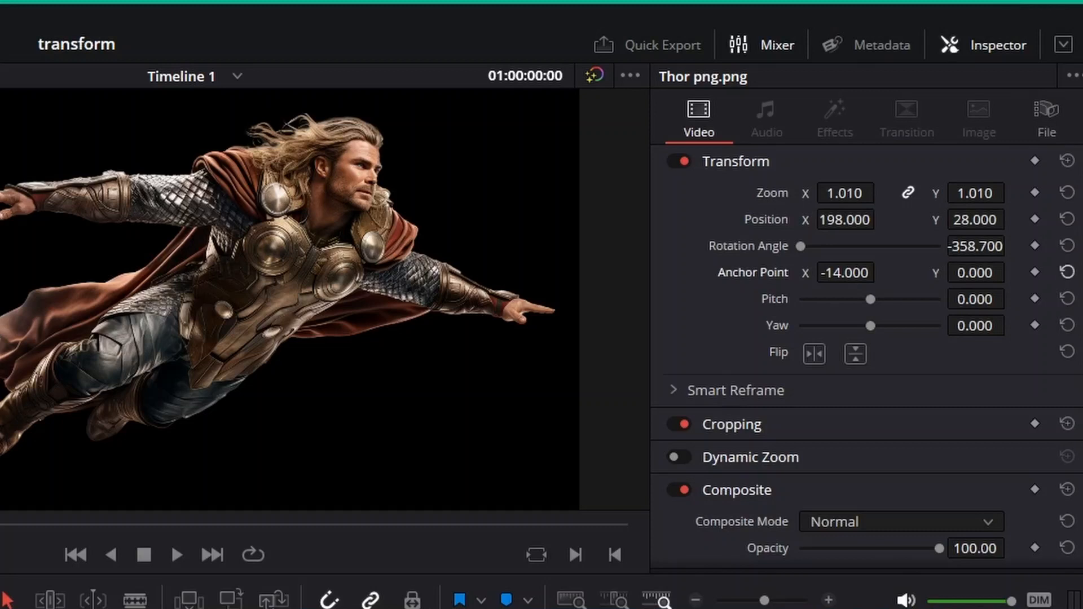
click(1067, 273)
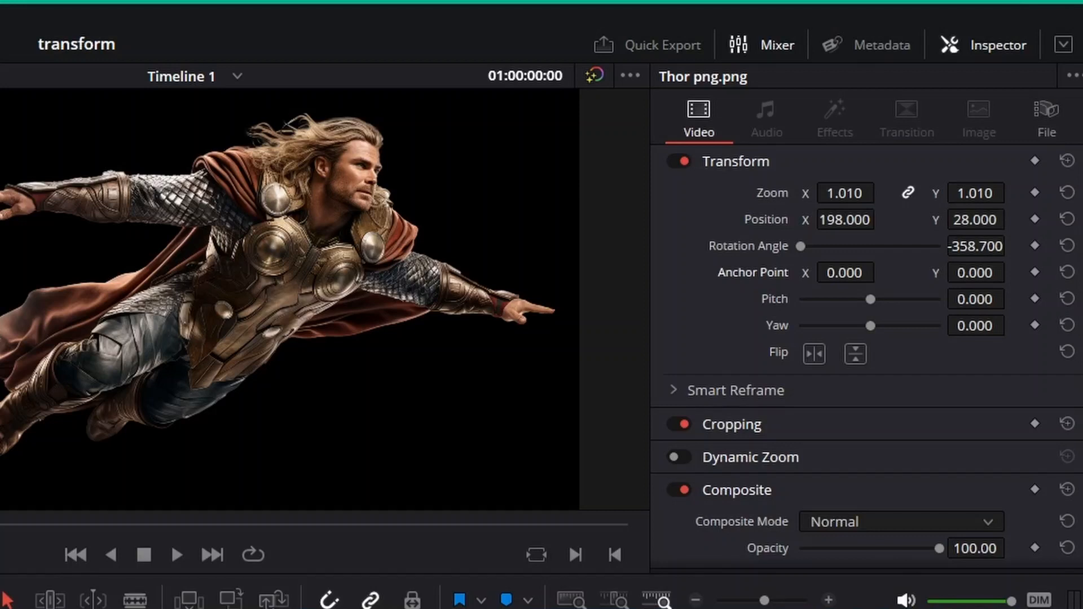
drag(975, 299, 1011, 299)
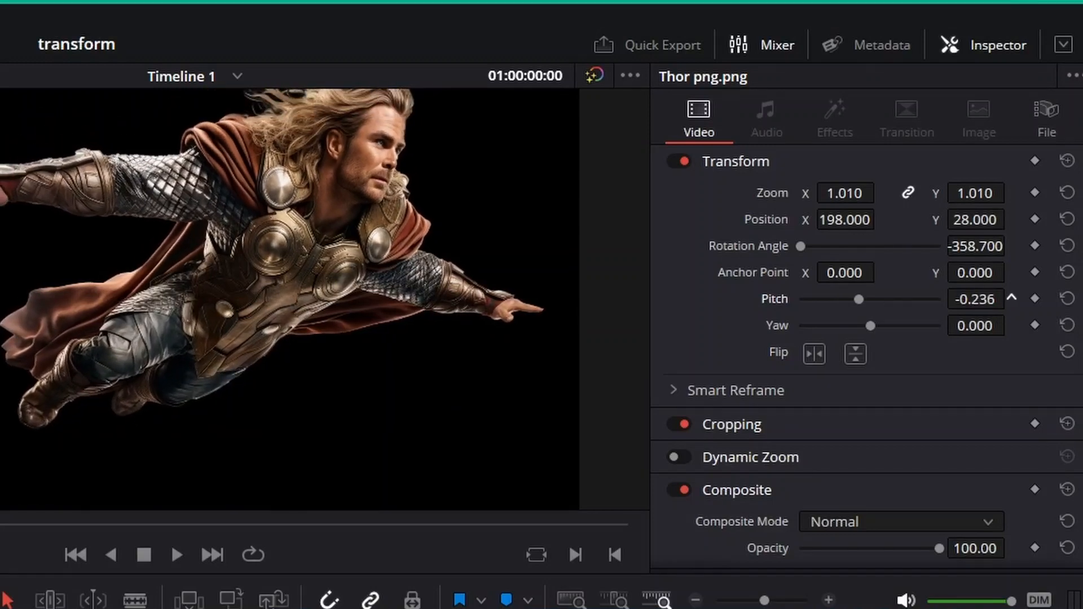
click(1067, 298)
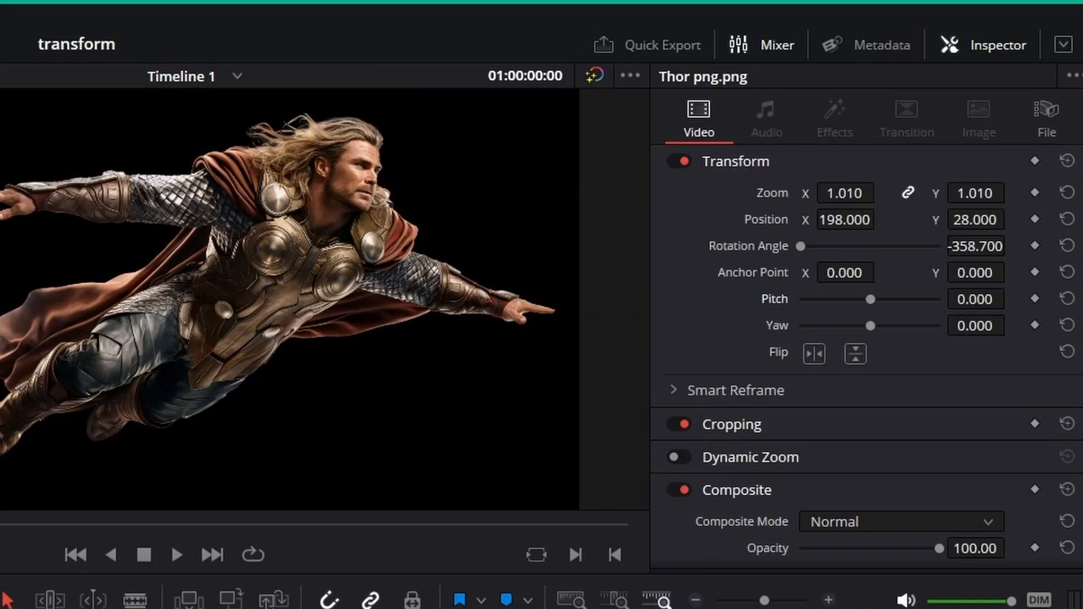
- Try positive and negative yaw values on the Thor clip and reset the yaw to zero
drag(1012, 326, 1011, 325)
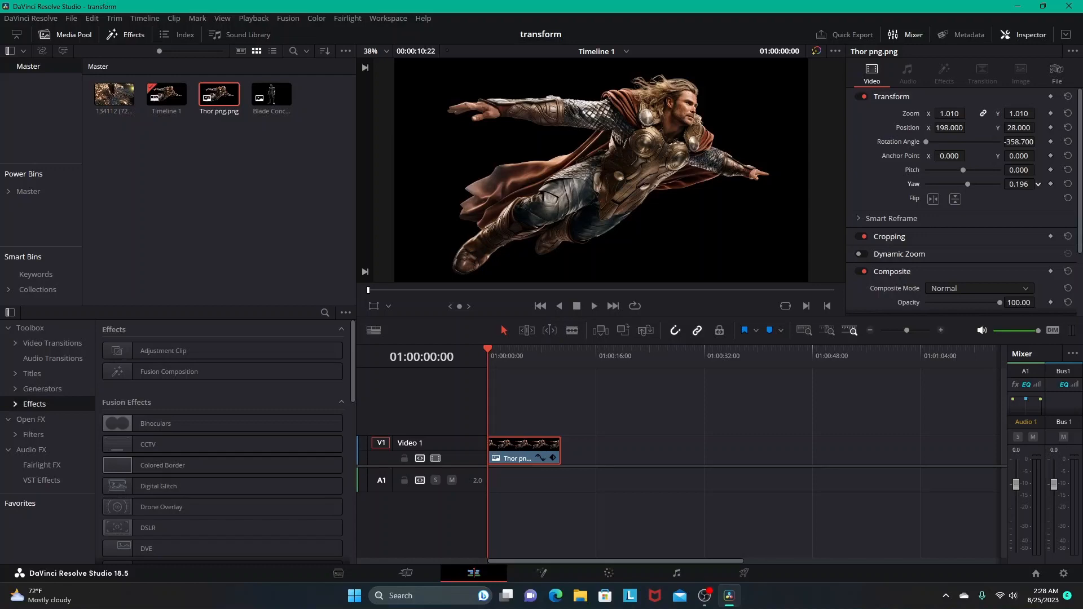
drag(1019, 184, 1019, 184)
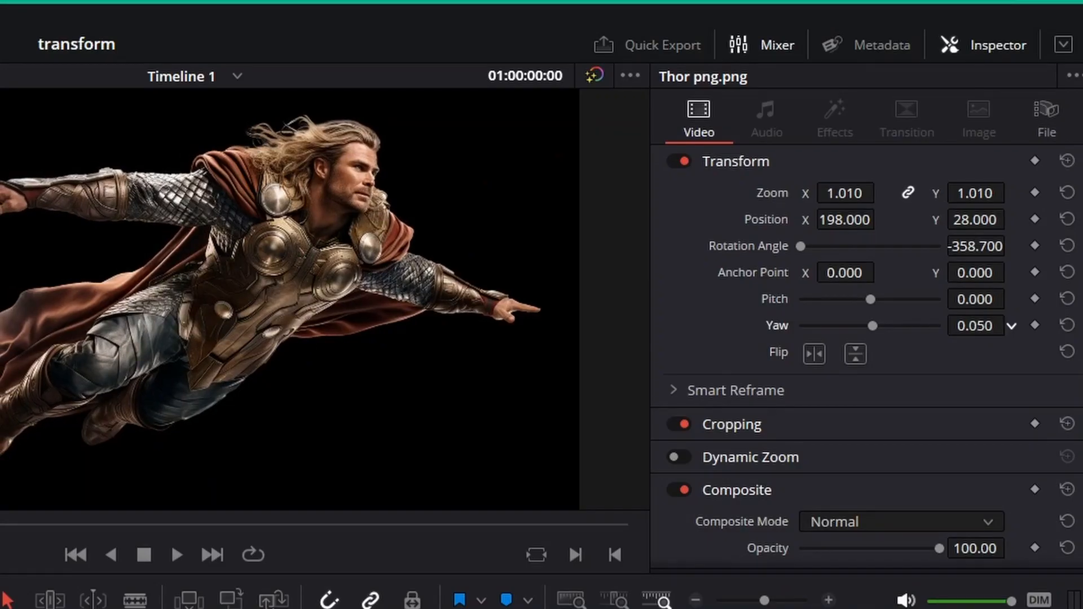
drag(975, 325, 1012, 323)
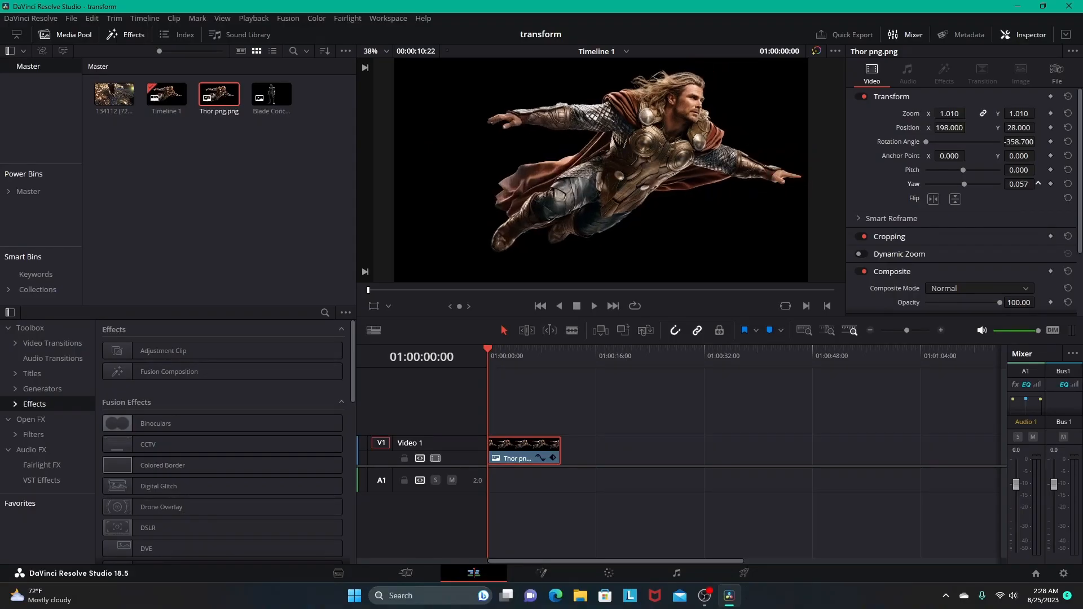
drag(1019, 184, 1019, 184)
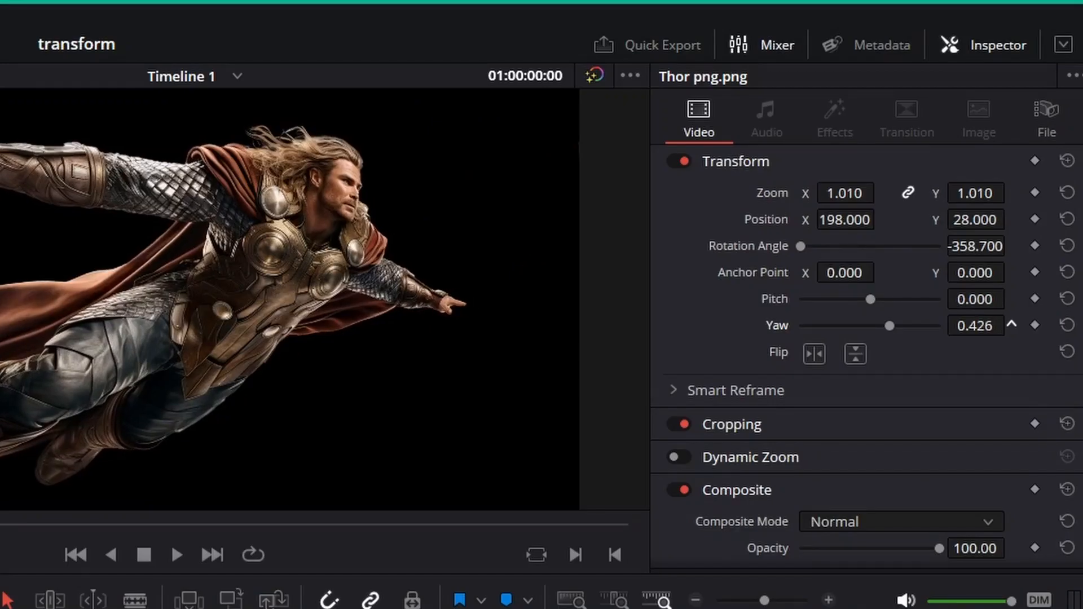
drag(1012, 326, 1012, 326)
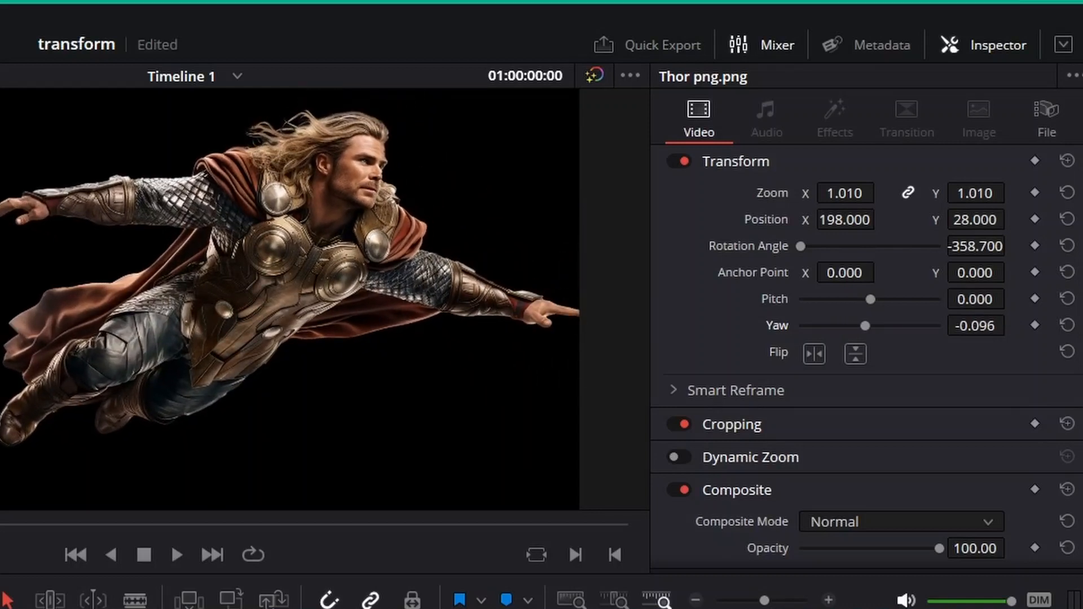
click(1067, 326)
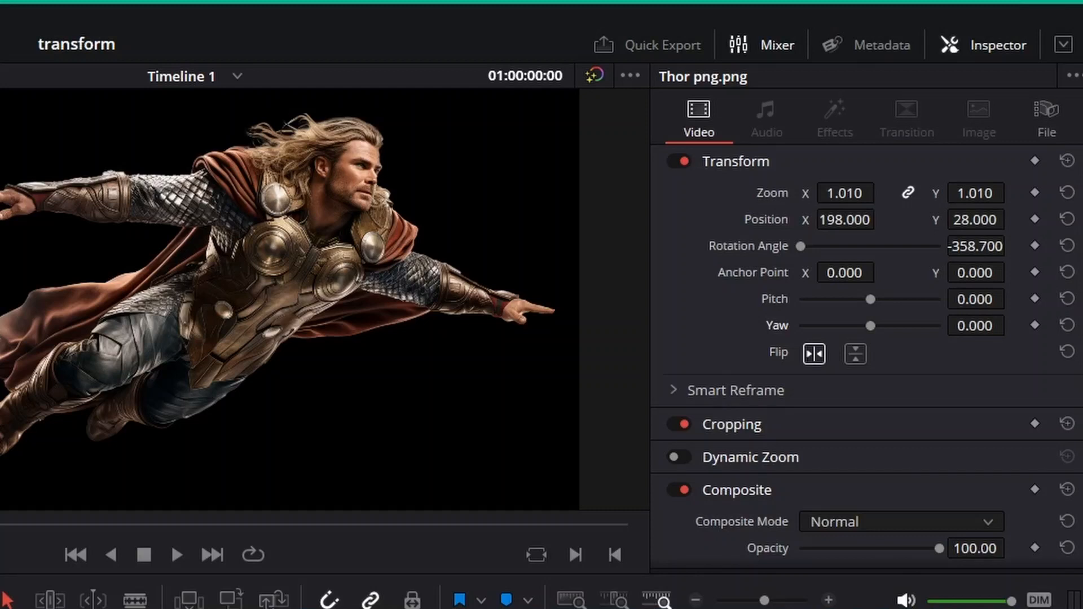
- Switch the Thor clip's horizontal flip on and off several times to preview the mirrored image, ending unflipped
click(814, 354)
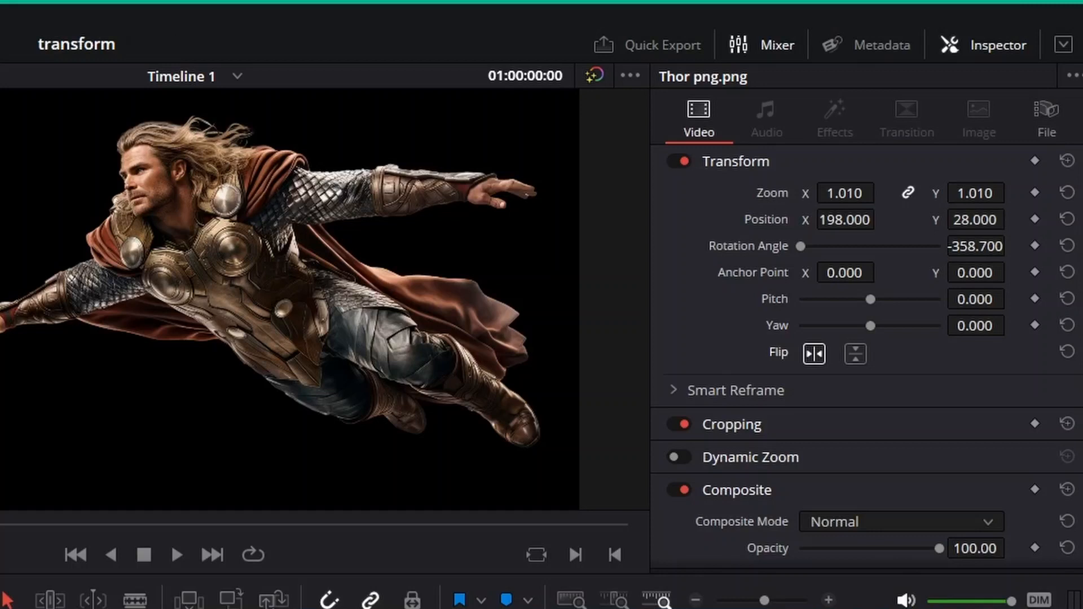
click(814, 354)
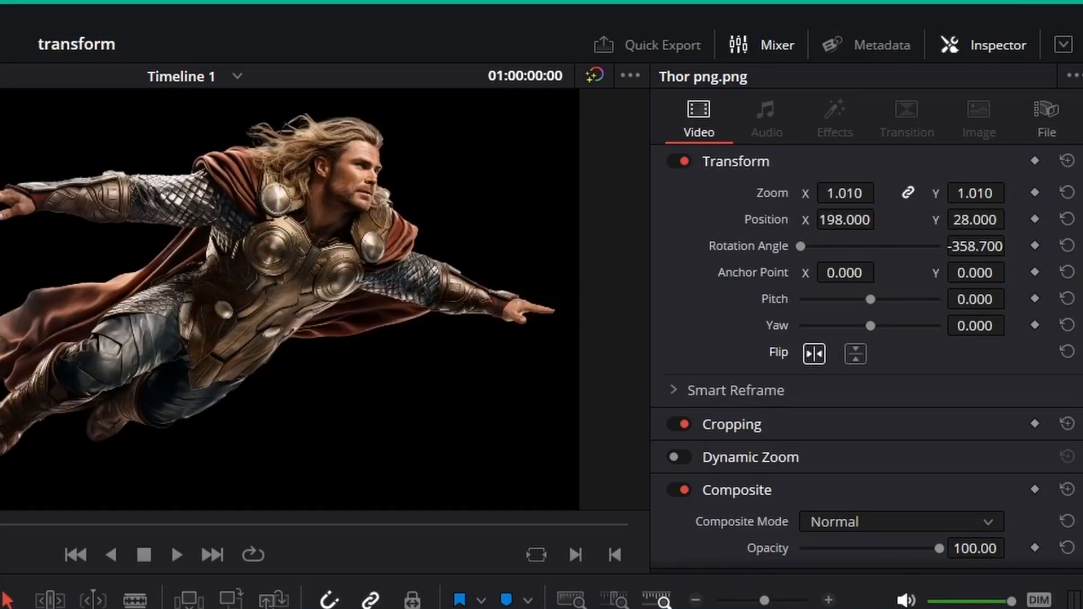
click(814, 354)
click(814, 354)
click(815, 354)
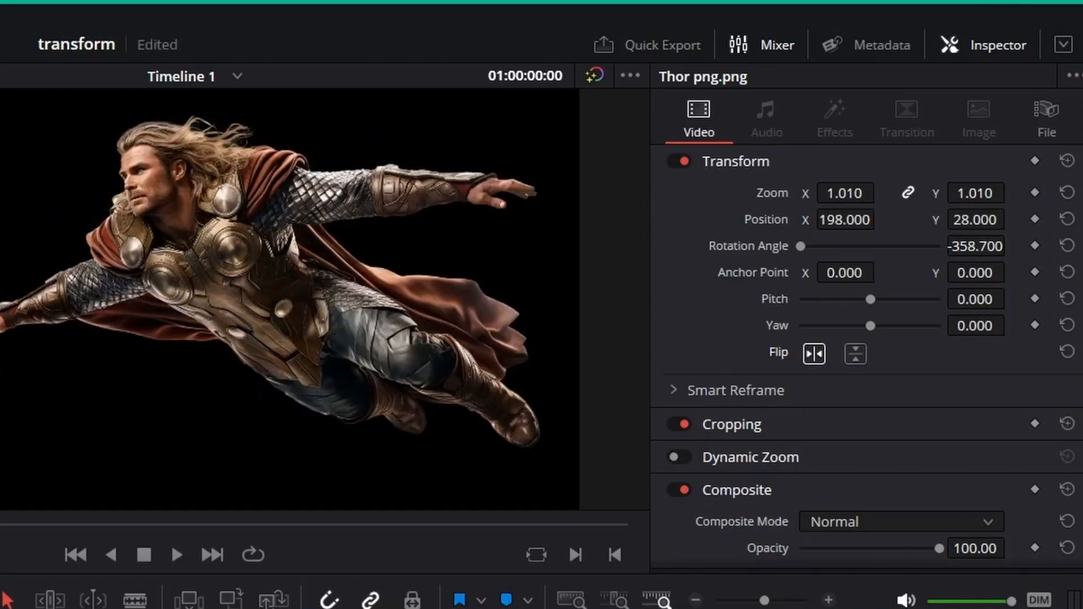
click(815, 354)
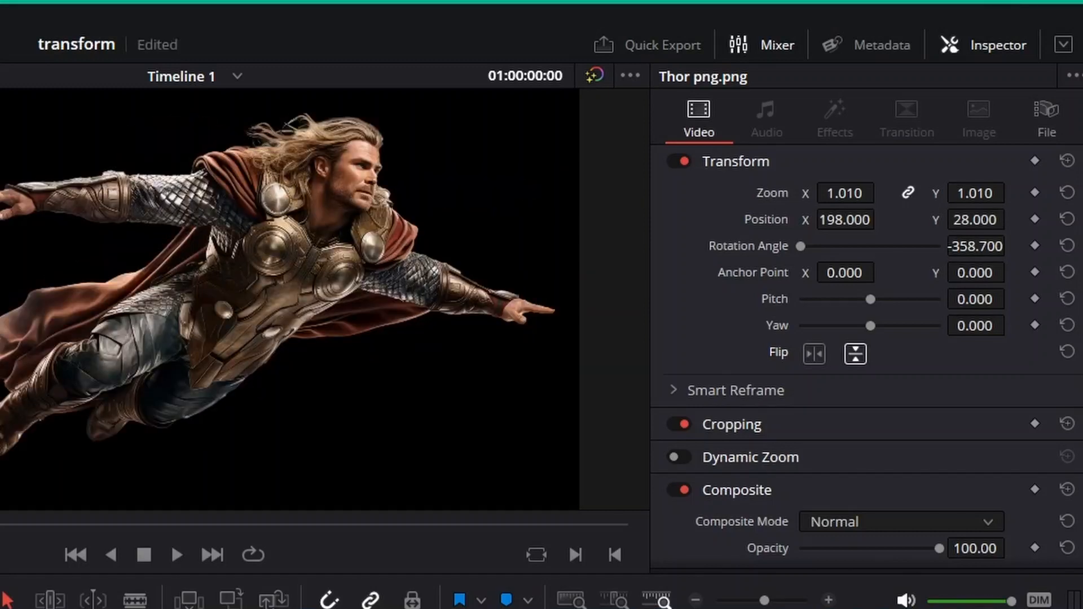
- Switch the Thor clip's vertical flip on and off several times to preview the upside-down image
click(856, 354)
click(856, 354)
click(856, 354)
click(856, 354)
click(856, 354)
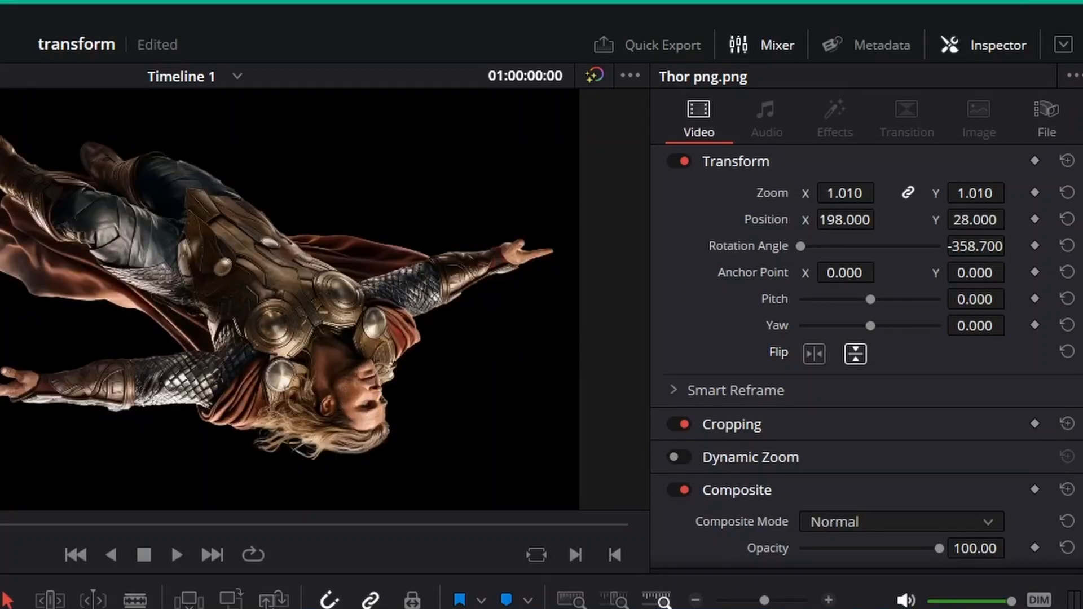
click(856, 354)
click(856, 354)
click(856, 354)
- Preview the horizontal flip and the vertical flip once more, leaving both switched off
click(815, 354)
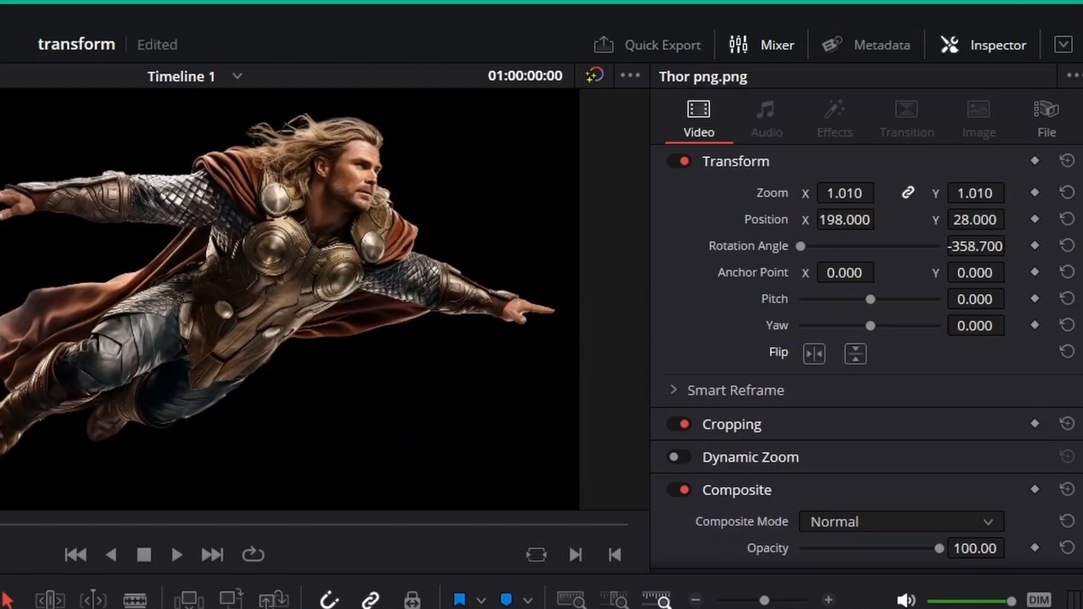
click(815, 354)
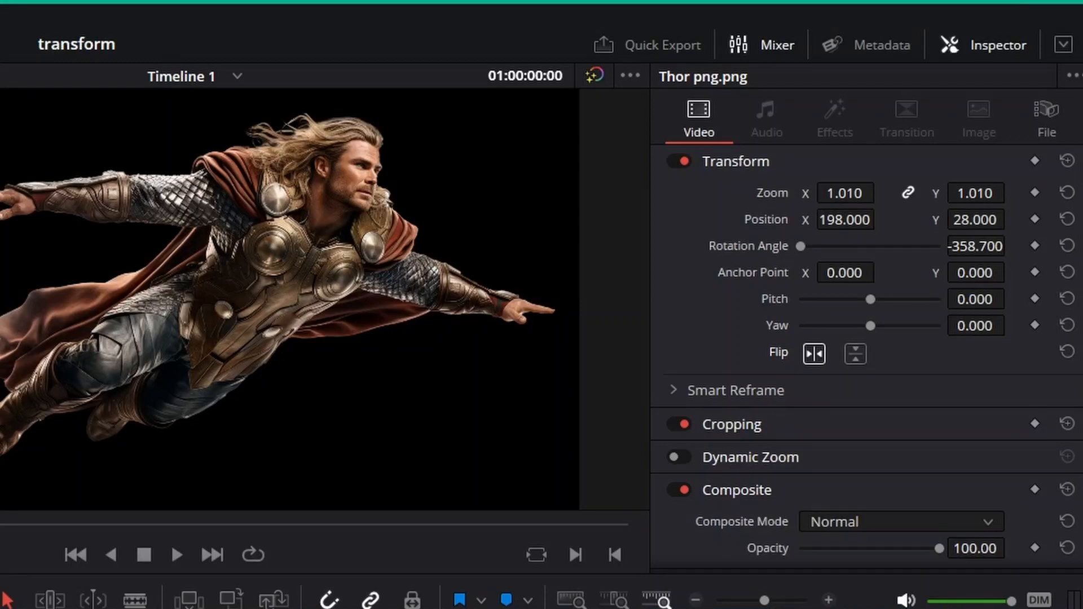
click(814, 354)
click(814, 354)
click(814, 354)
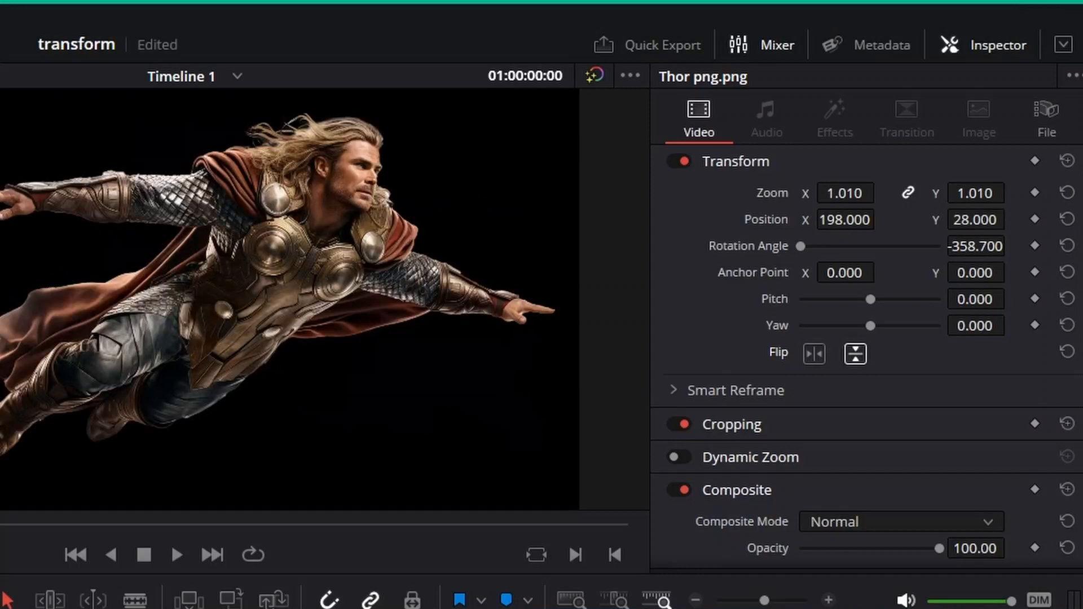
click(855, 354)
click(856, 354)
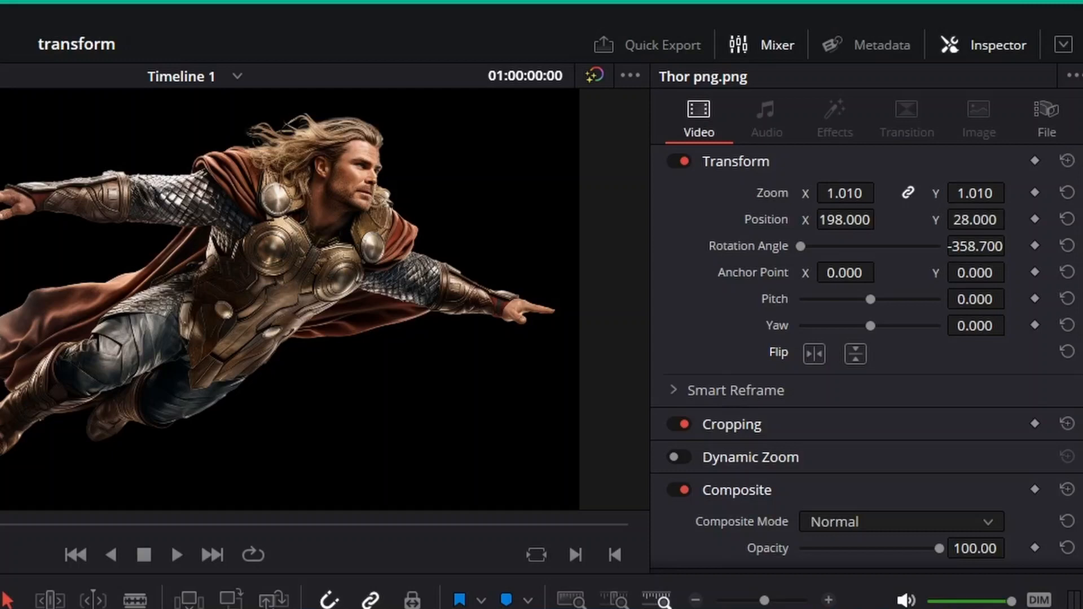
scroll(867, 356, down, 2)
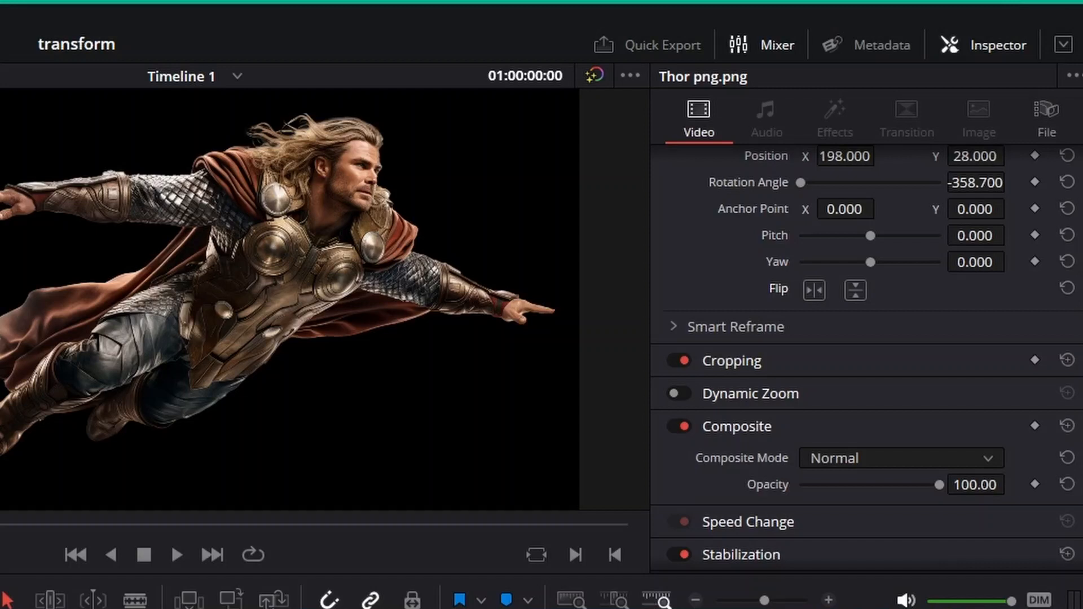
scroll(867, 355, up, 2)
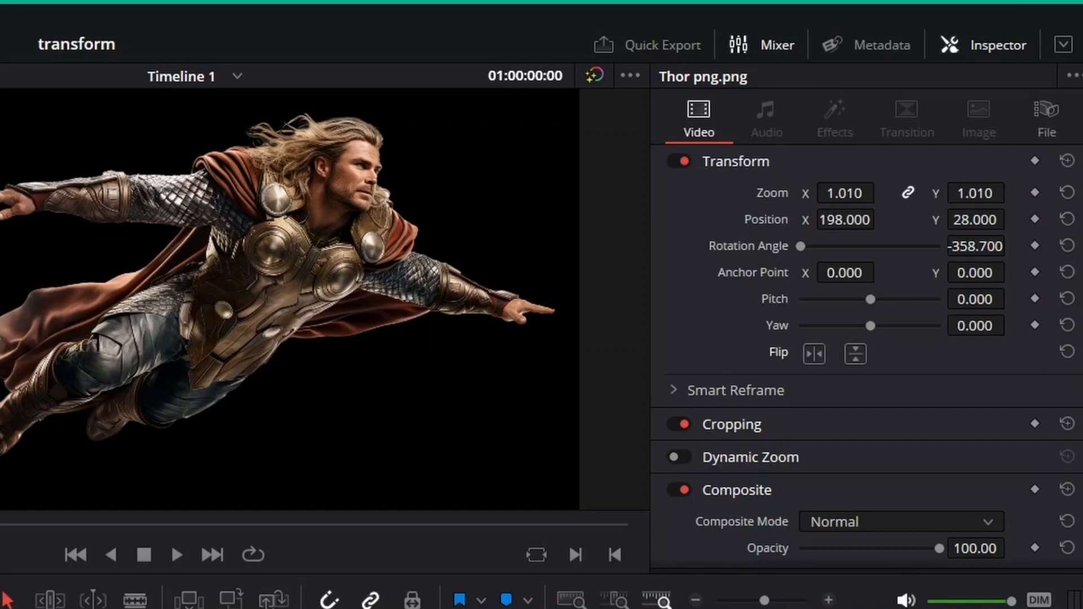
- Ripple delete the Thor clip from the timeline and place the Blade image at the start of Video 1 instead
right_click(35, 608)
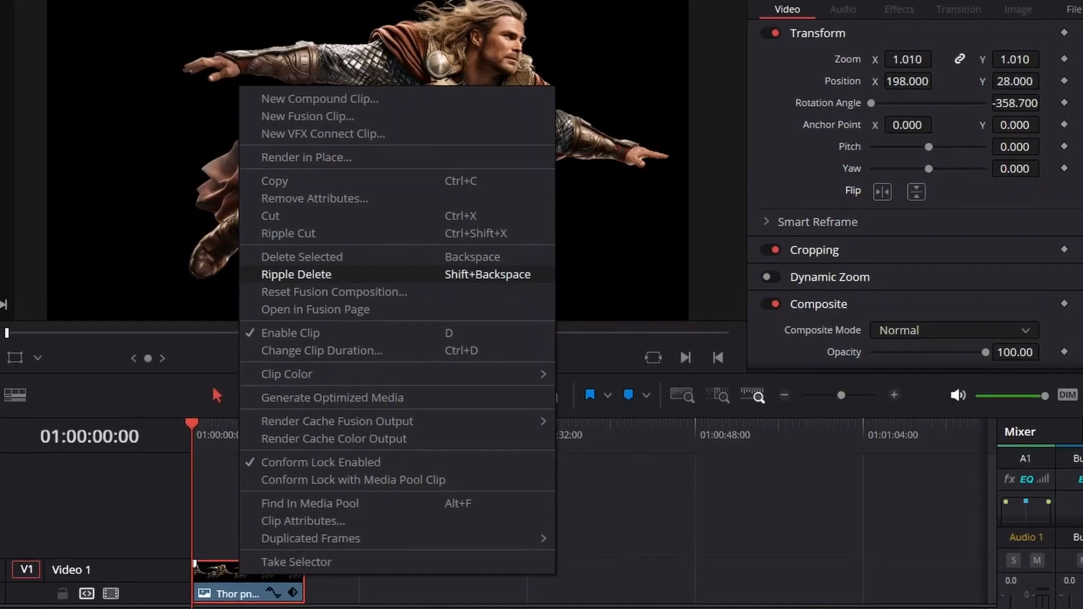
click(110, 432)
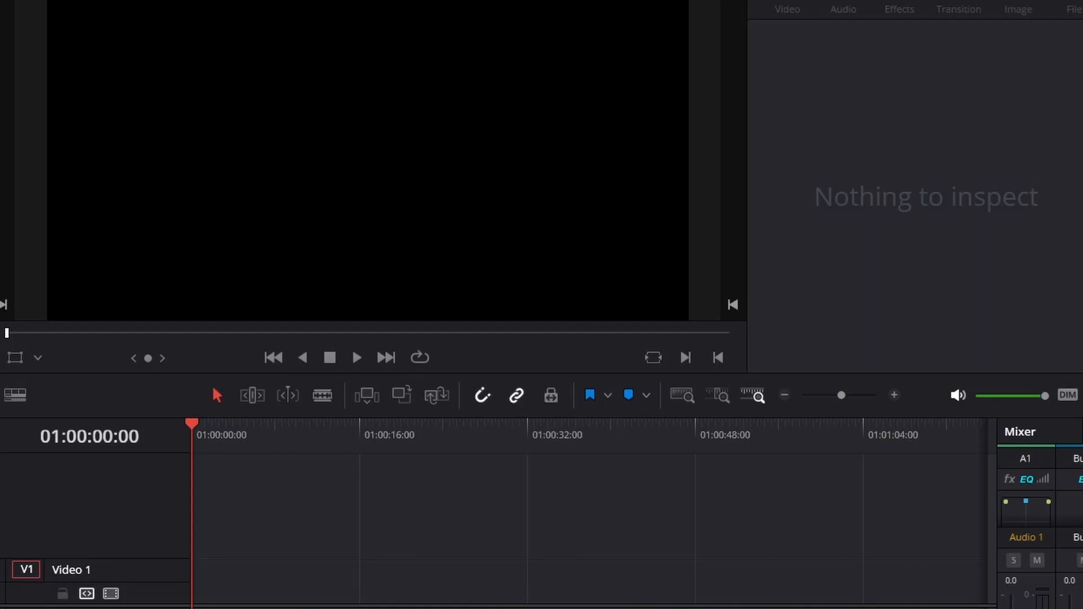
drag(6, 158, 200, 594)
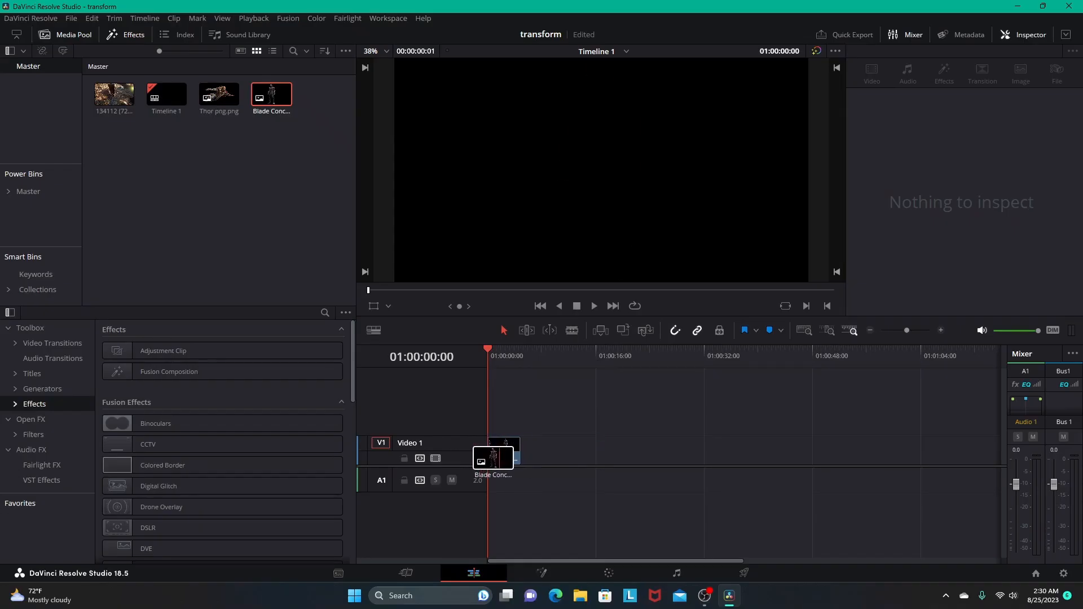
drag(494, 458, 497, 458)
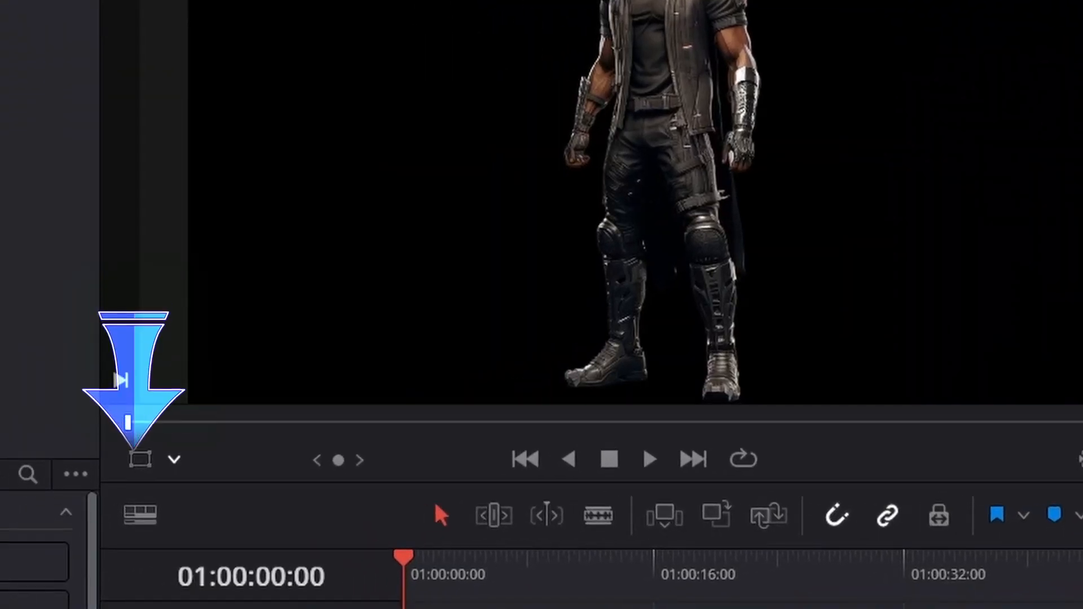
- Look through the viewer's overlay modes and turn on the on-screen Transform controls for the Blade clip
click(175, 460)
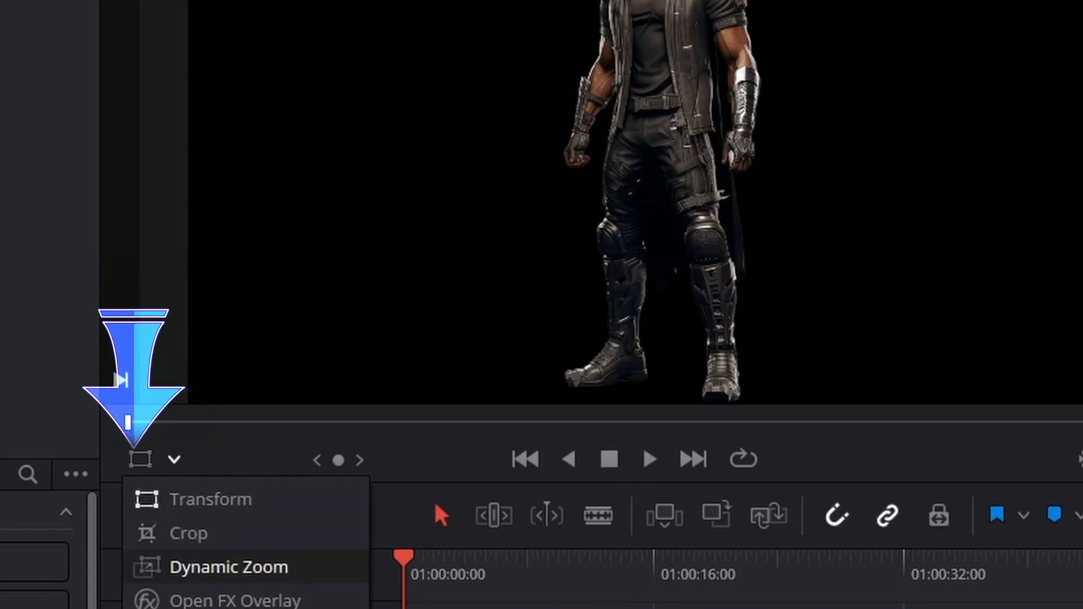
key(Escape)
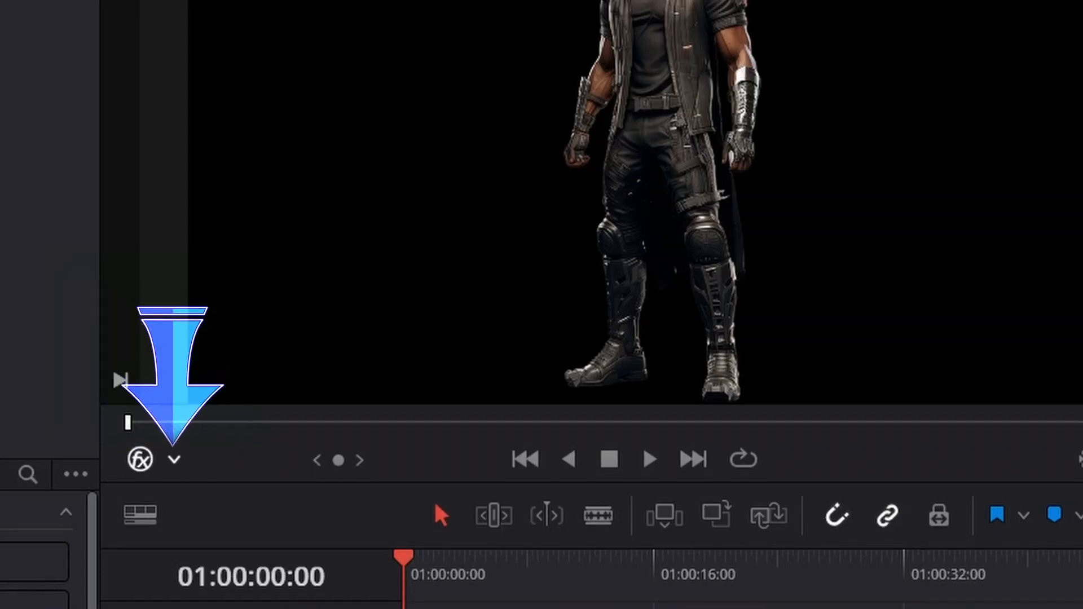
click(174, 460)
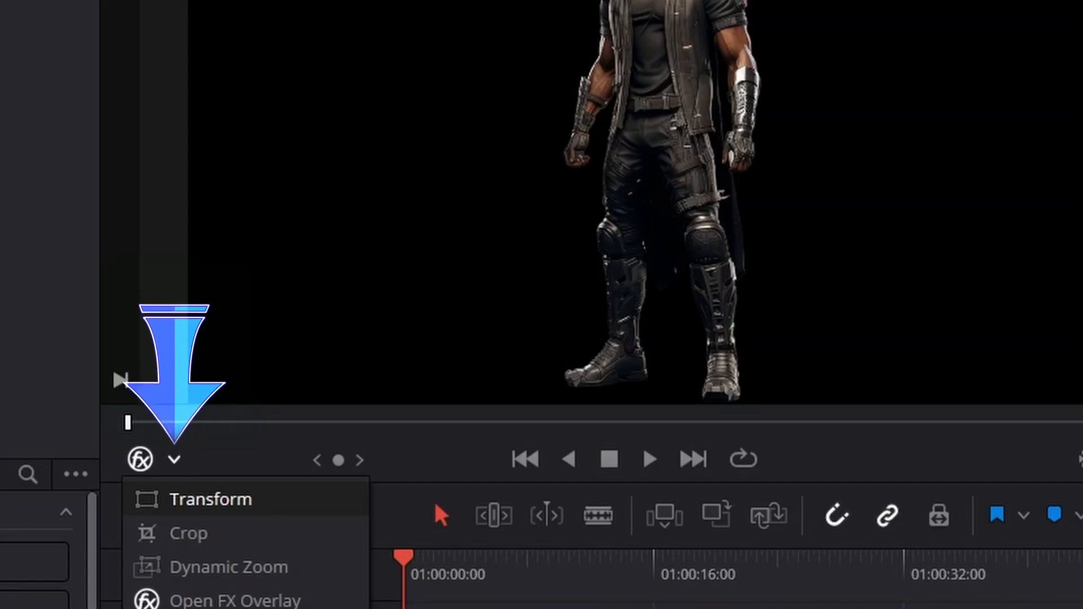
click(210, 500)
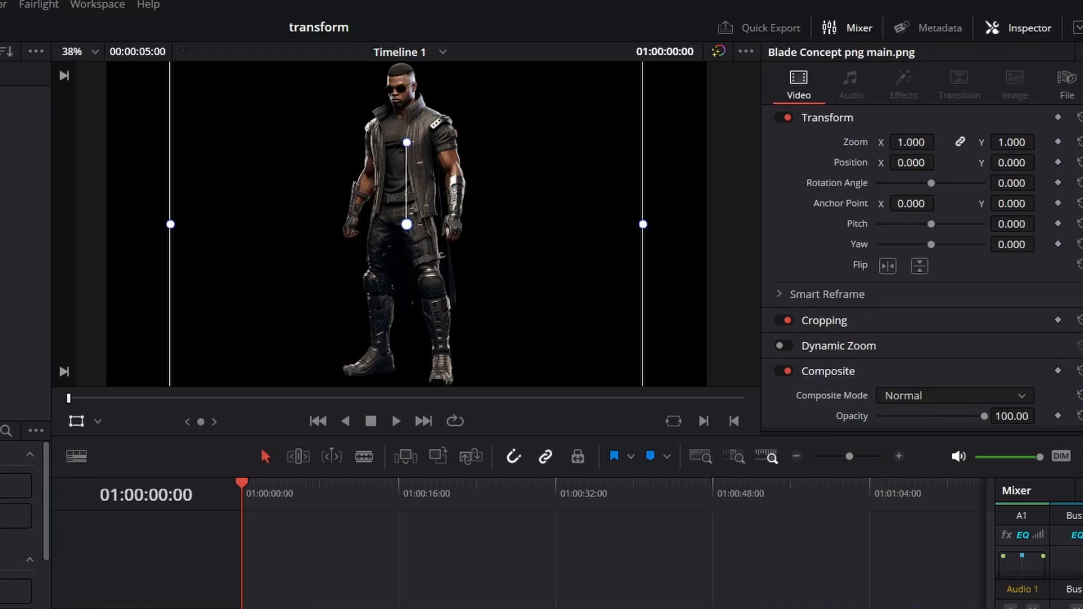
scroll(406, 225, down, 1)
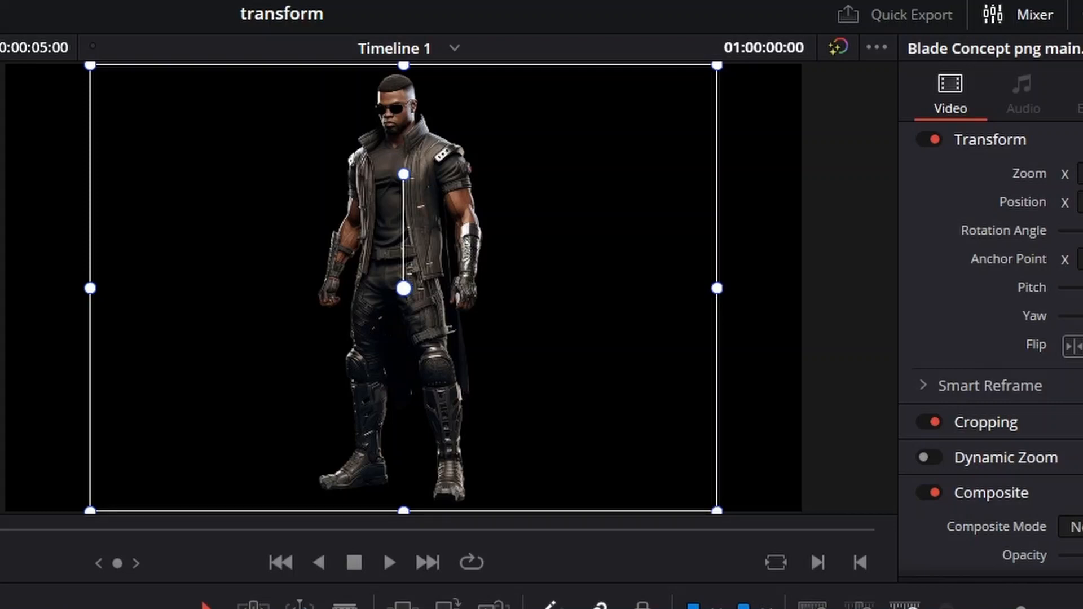
- Scale the Blade image smaller and larger with the viewer's corner handle, ending at a zoom of about 0.703
drag(717, 66, 612, 138)
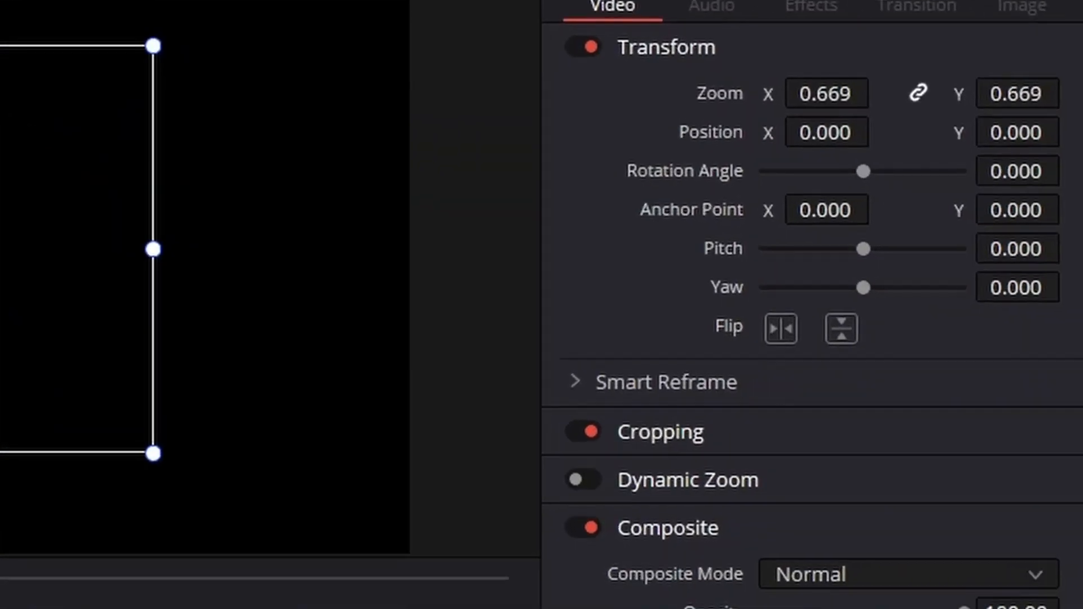
drag(153, 46, 185, 23)
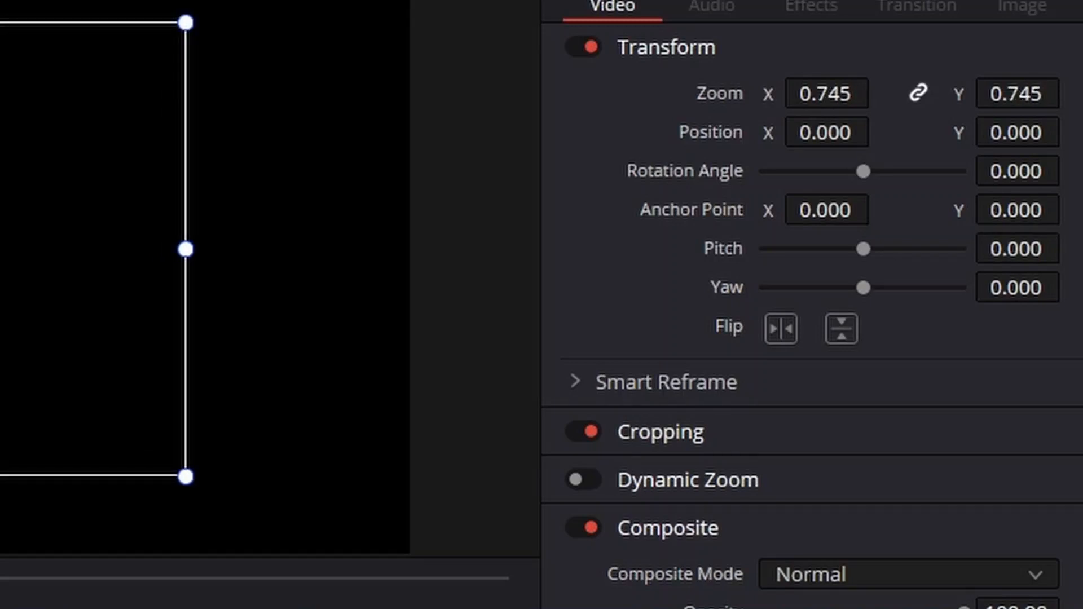
drag(186, 23, 159, 39)
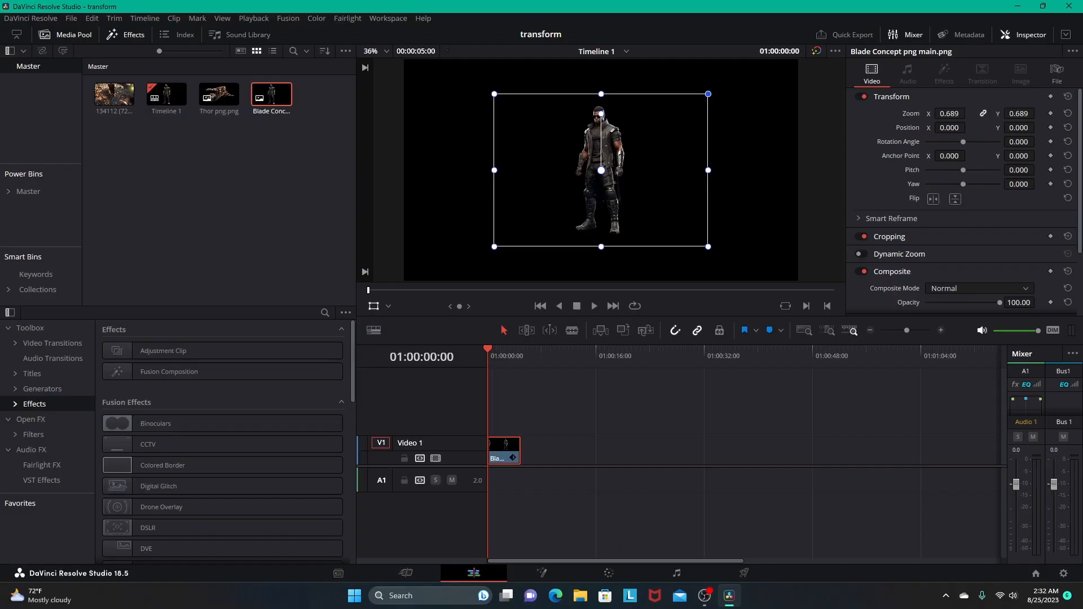
drag(709, 94, 701, 99)
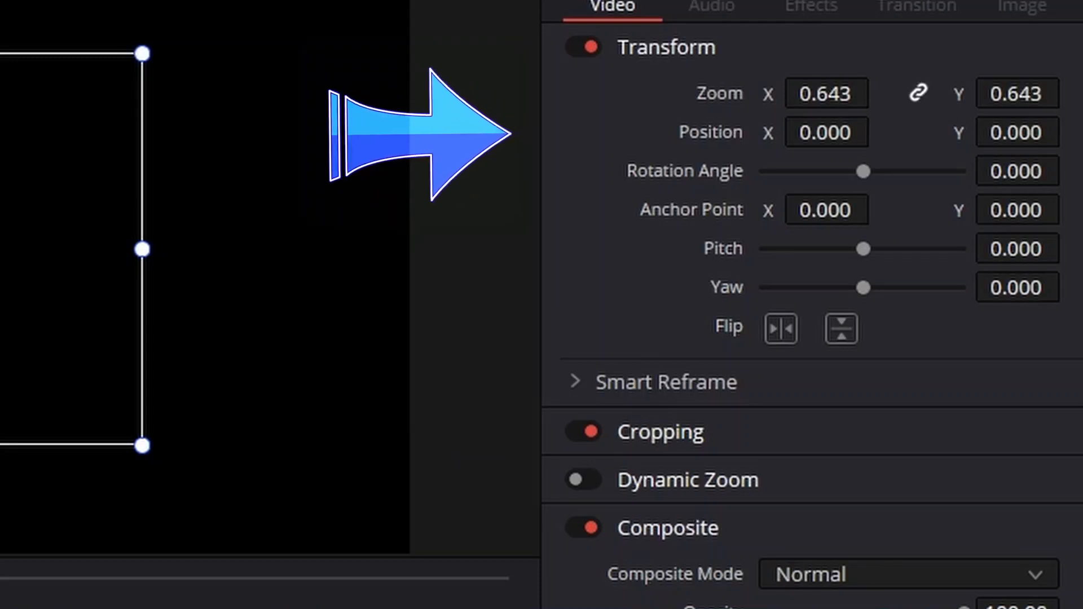
drag(142, 54, 168, 35)
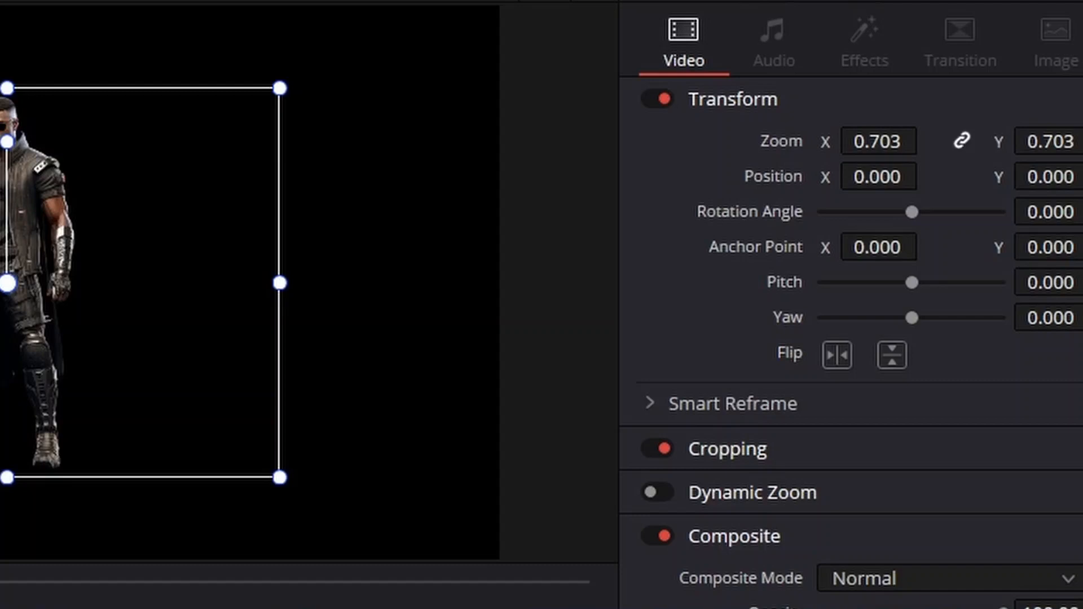
- Move the Blade image around the frame by its centre handle, ending at about X -73.282, Y -19.237
drag(6, 283, 0, 245)
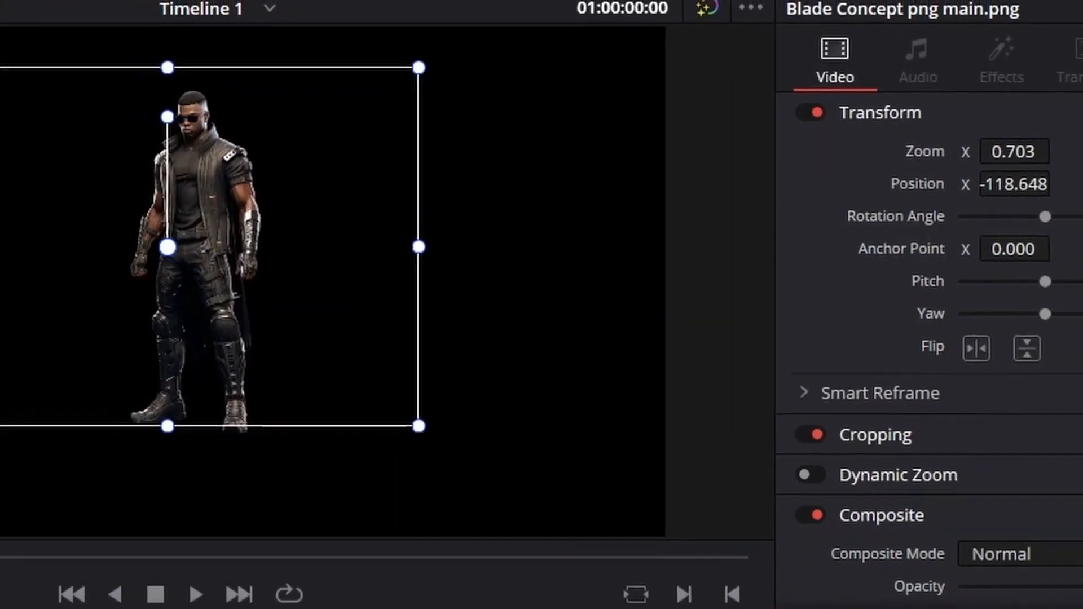
drag(168, 246, 68, 333)
drag(367, 327, 425, 313)
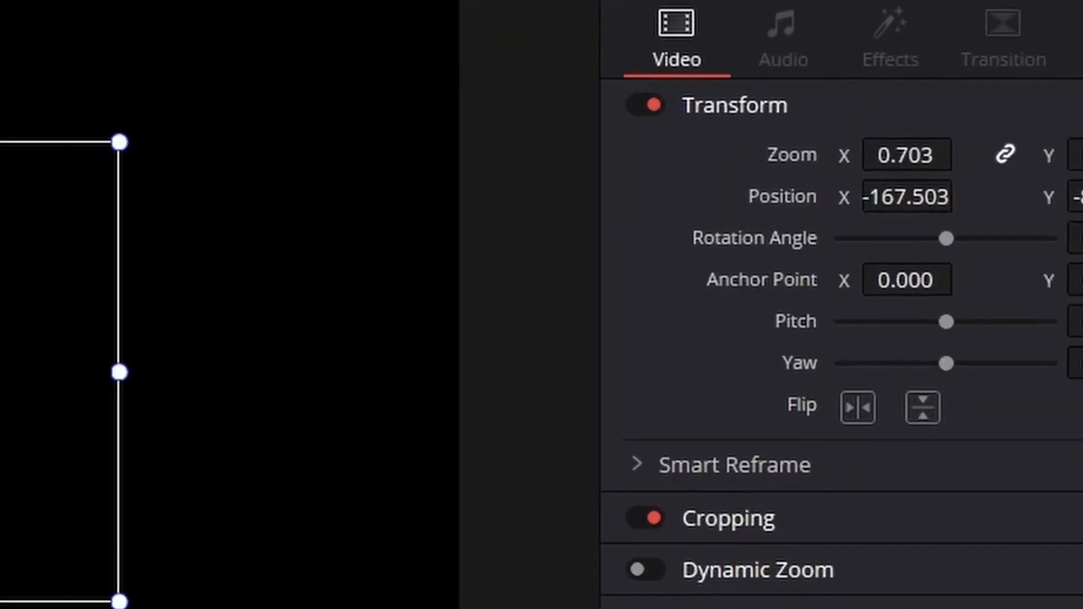
drag(0, 373, 134, 312)
drag(185, 336, 0, 363)
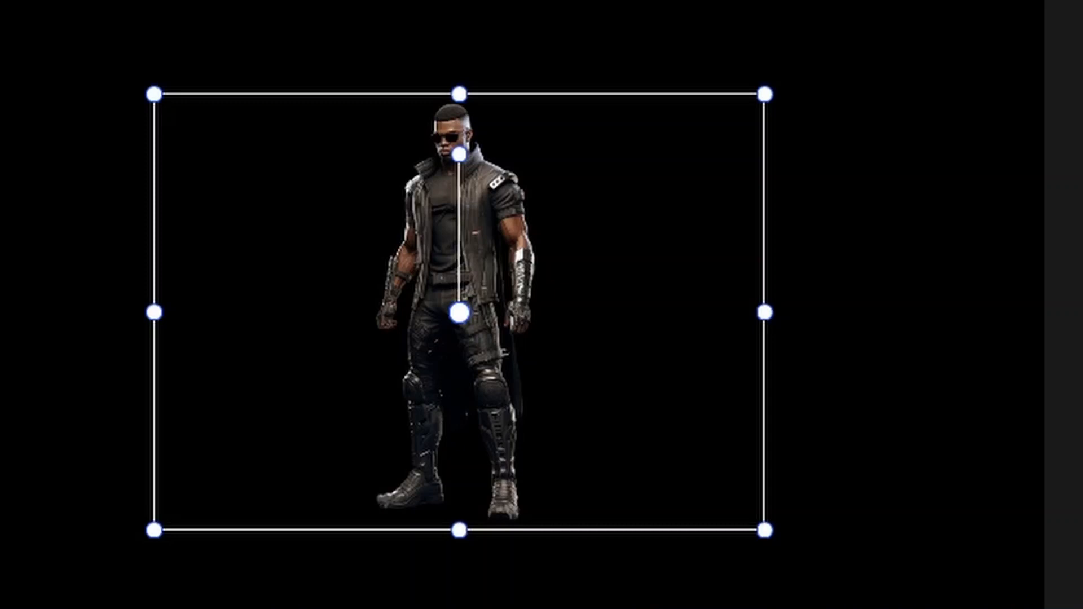
- Rotate the Blade image both ways with the viewer's rotation handle, ending at about -0.664 degrees
drag(460, 154, 456, 155)
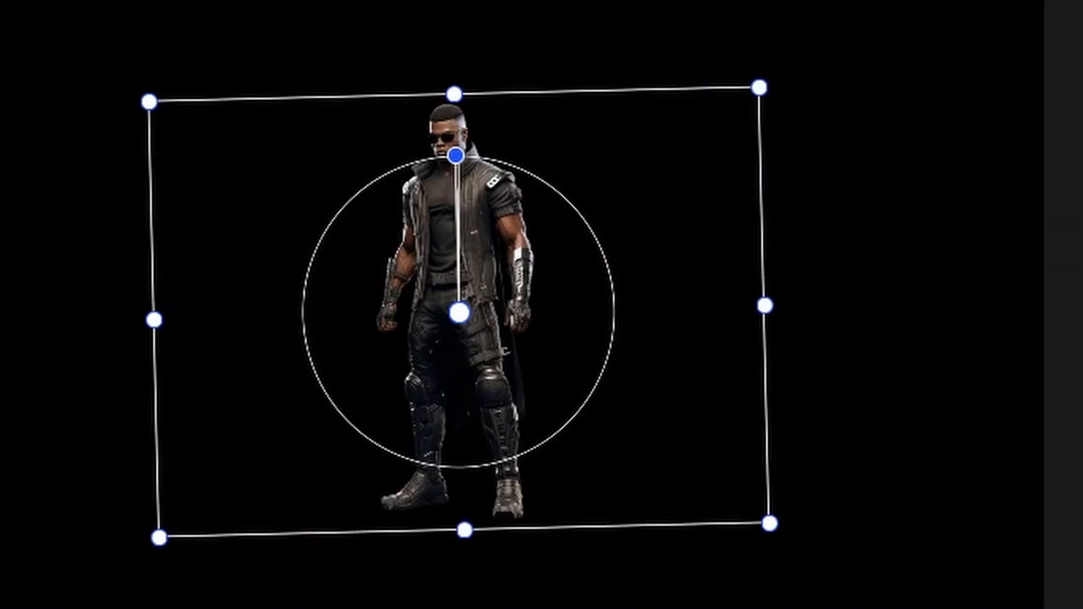
drag(456, 156, 471, 211)
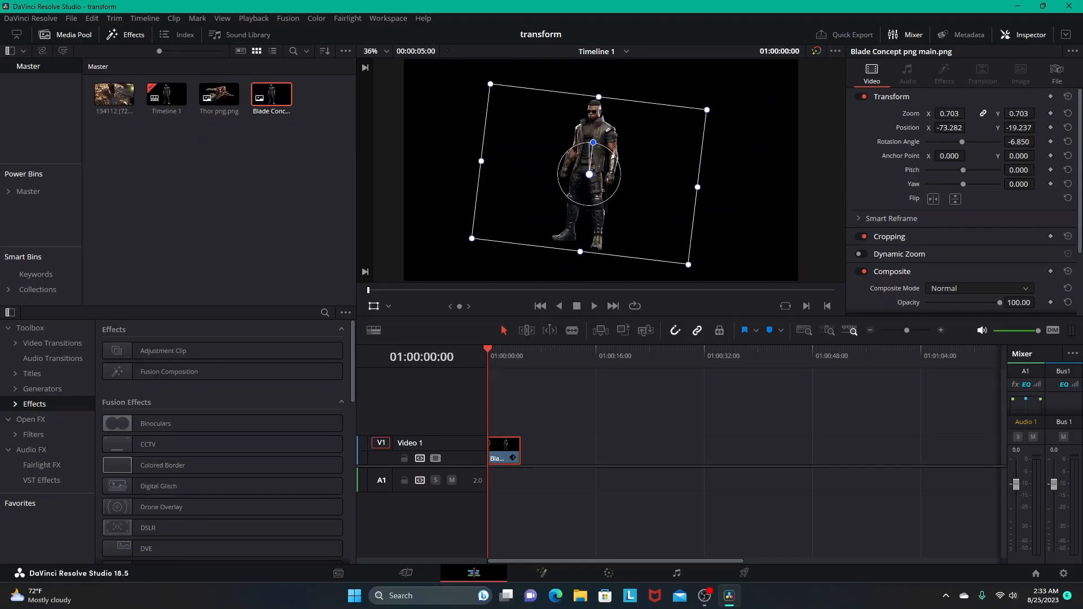
drag(593, 142, 590, 118)
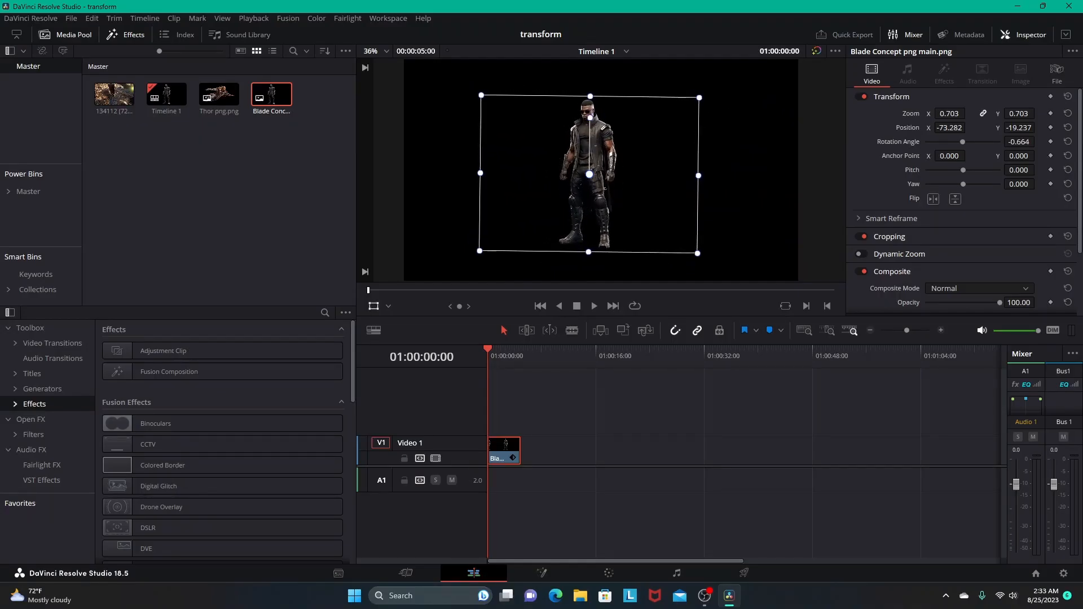
- Widen the Blade image with its side handle to an X zoom of about 1.308 and move it higher in the frame
drag(698, 175, 753, 177)
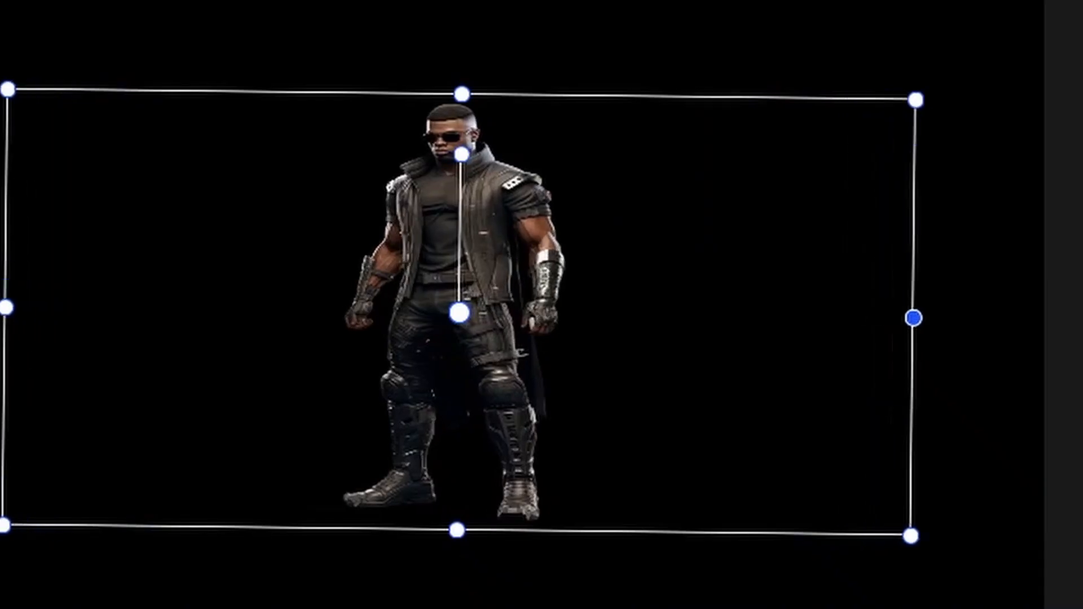
drag(914, 319, 964, 319)
drag(459, 313, 464, 240)
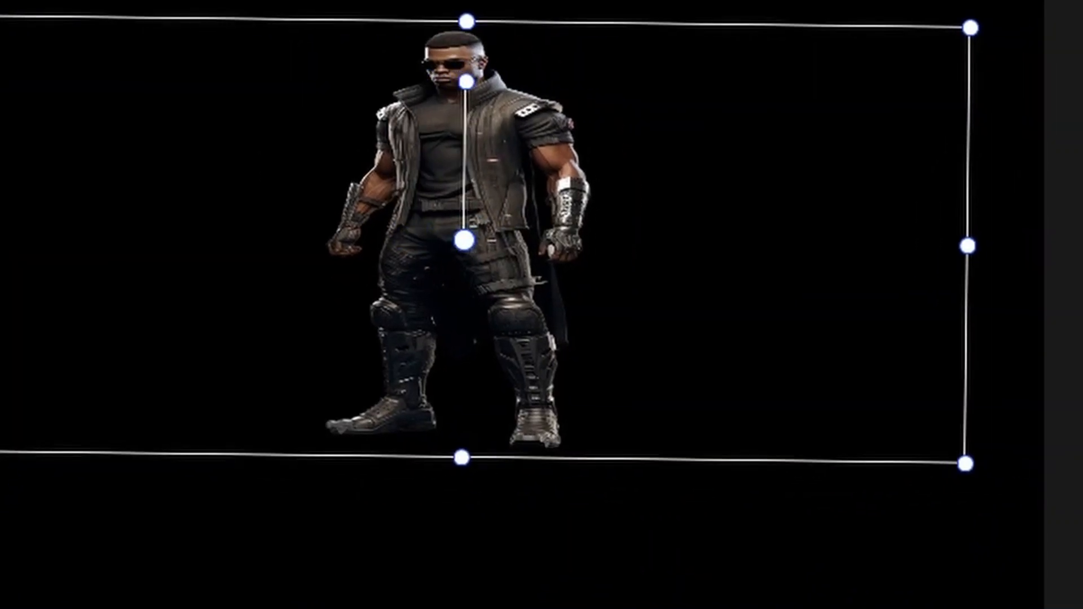
drag(968, 246, 1010, 246)
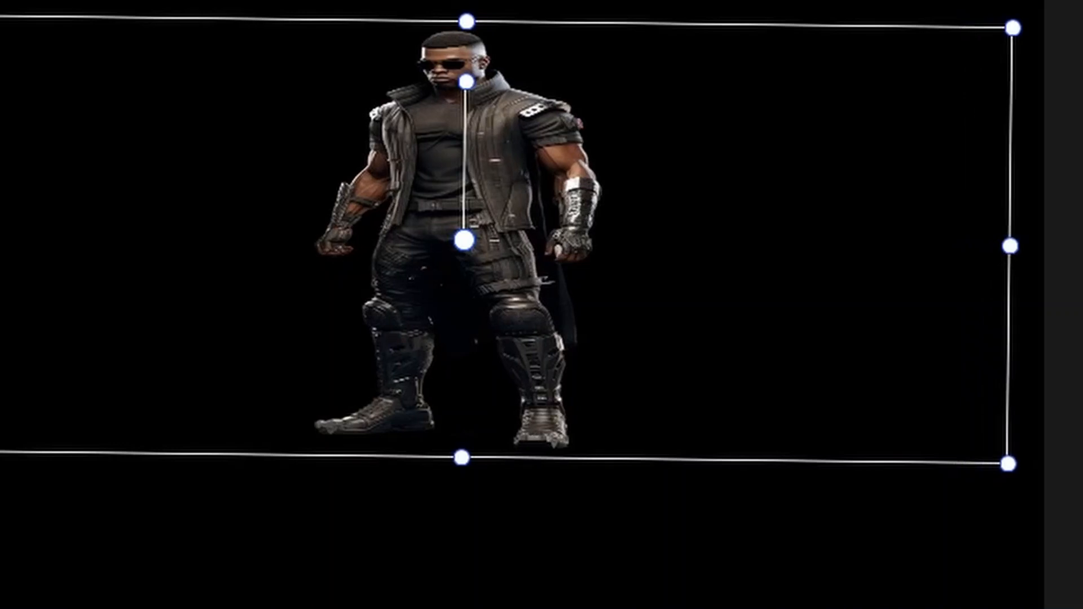
drag(1008, 464, 996, 459)
drag(998, 246, 1032, 246)
mouse_move(464, 240)
mouse_down()
mouse_move(477, 193)
mouse_move(477, 225)
mouse_up()
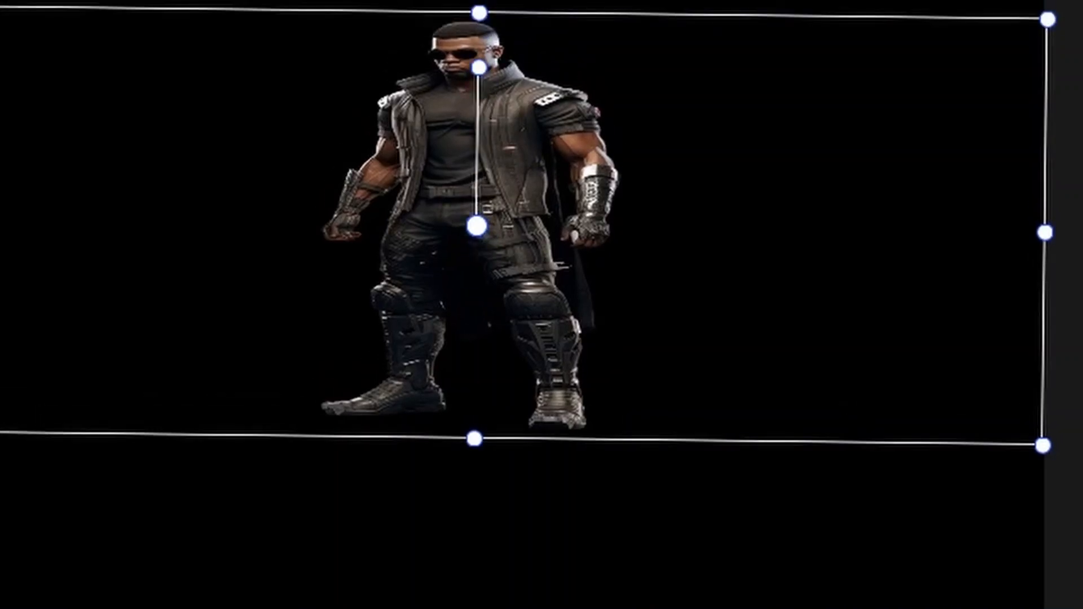
- Stretch the Blade image vertically to a Y zoom of about 1.156 and reposition it at about X -27.917, Y 0
drag(474, 440, 473, 583)
drag(476, 226, 493, 380)
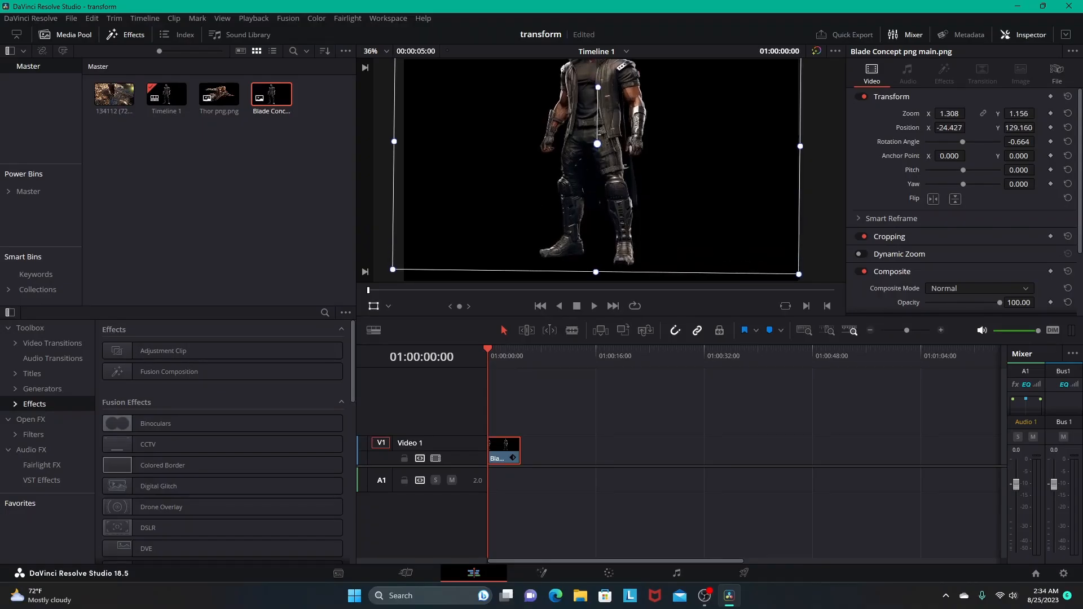
drag(602, 200, 597, 170)
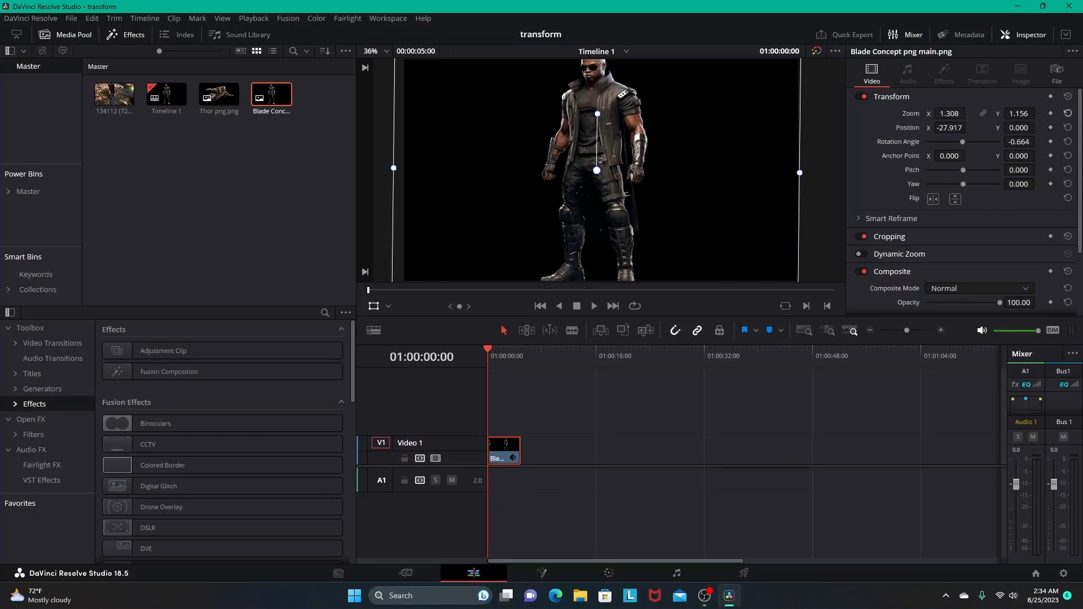
- Reset all of the Blade clip's Transform settings and turn off the viewer's on-screen Transform controls
click(1068, 96)
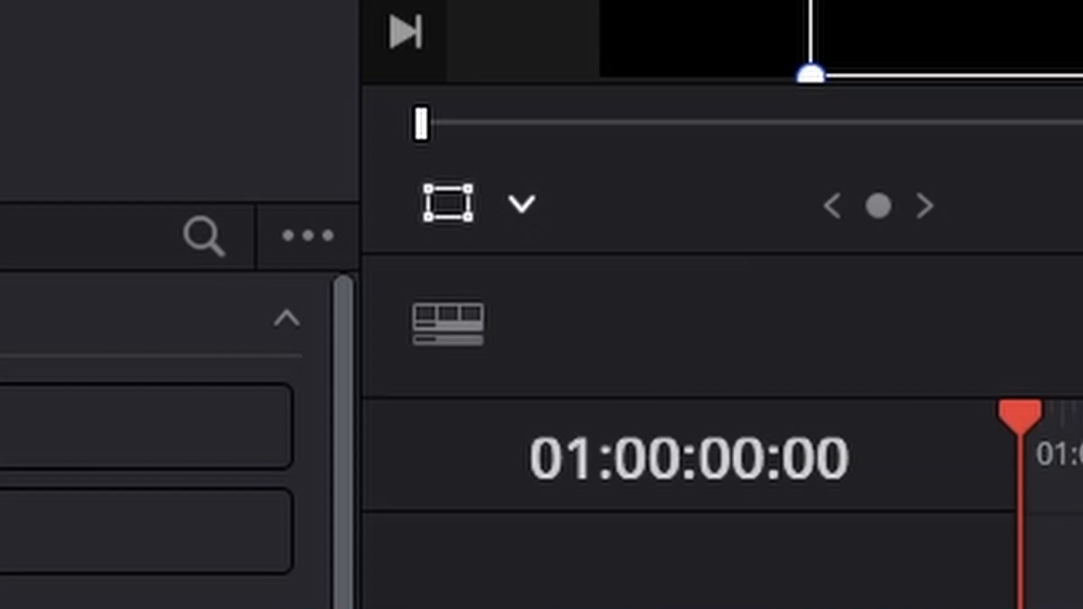
click(449, 203)
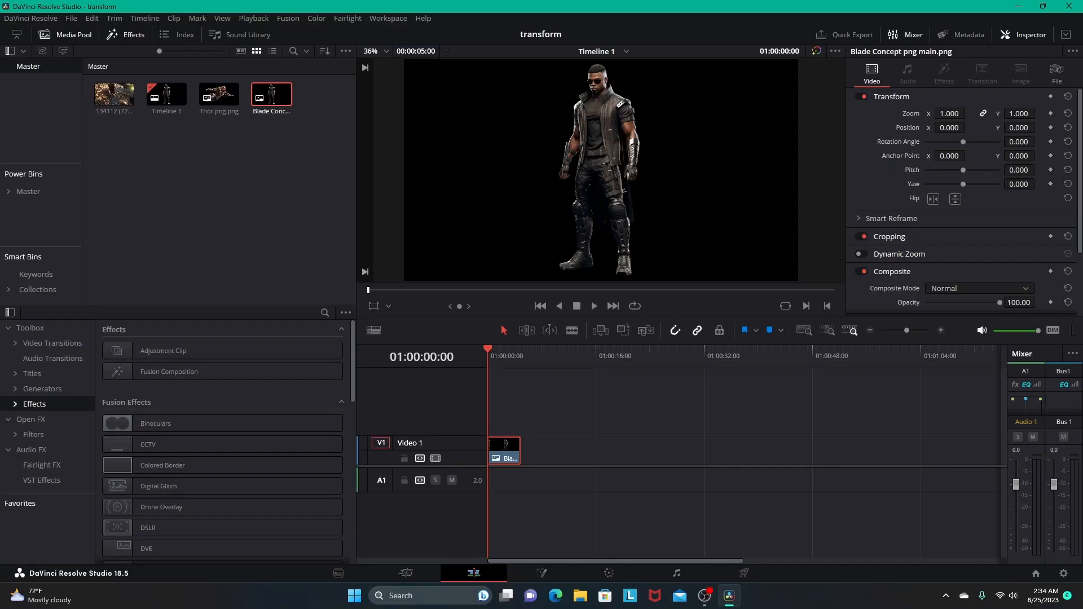
- Set the Blade clip's linked zoom to 0.930 in the Inspector and save the project
mouse_move(949, 114)
mouse_down()
mouse_move(997, 114)
mouse_move(946, 114)
mouse_up()
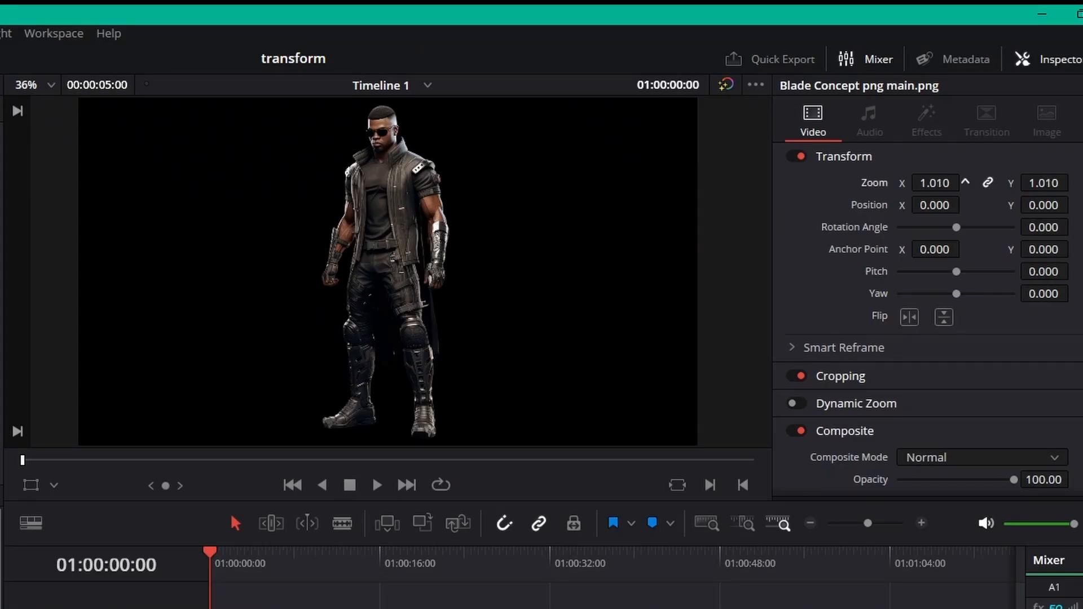
mouse_move(935, 183)
mouse_down()
mouse_move(924, 183)
mouse_move(945, 183)
mouse_move(935, 183)
mouse_up()
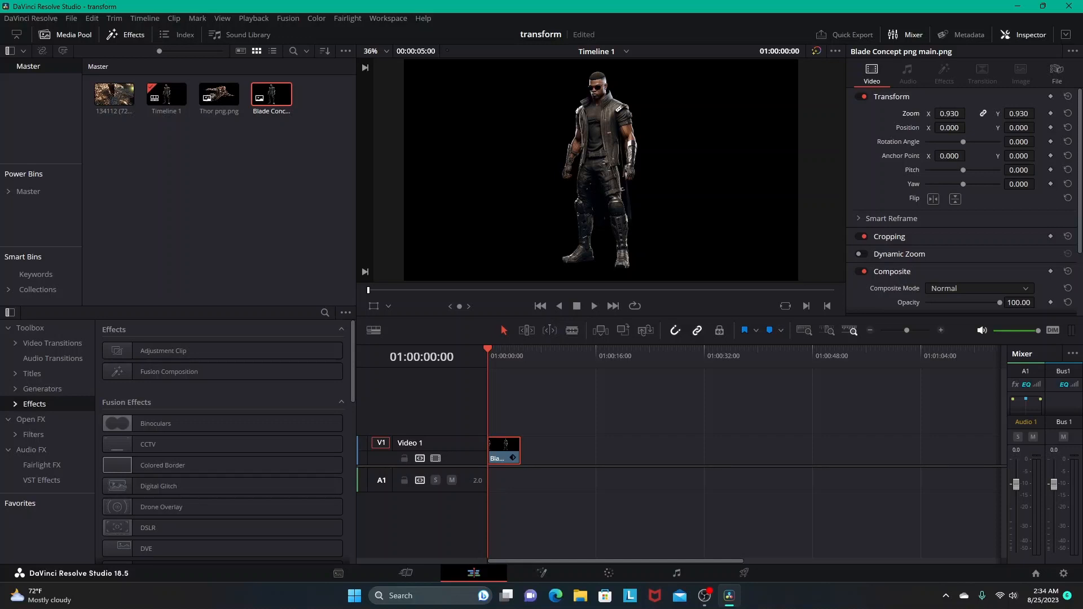
key(ctrl+s)
- Turn the on-screen Transform controls back on and move the Blade image to about X -247.764, Y 2.748
click(374, 306)
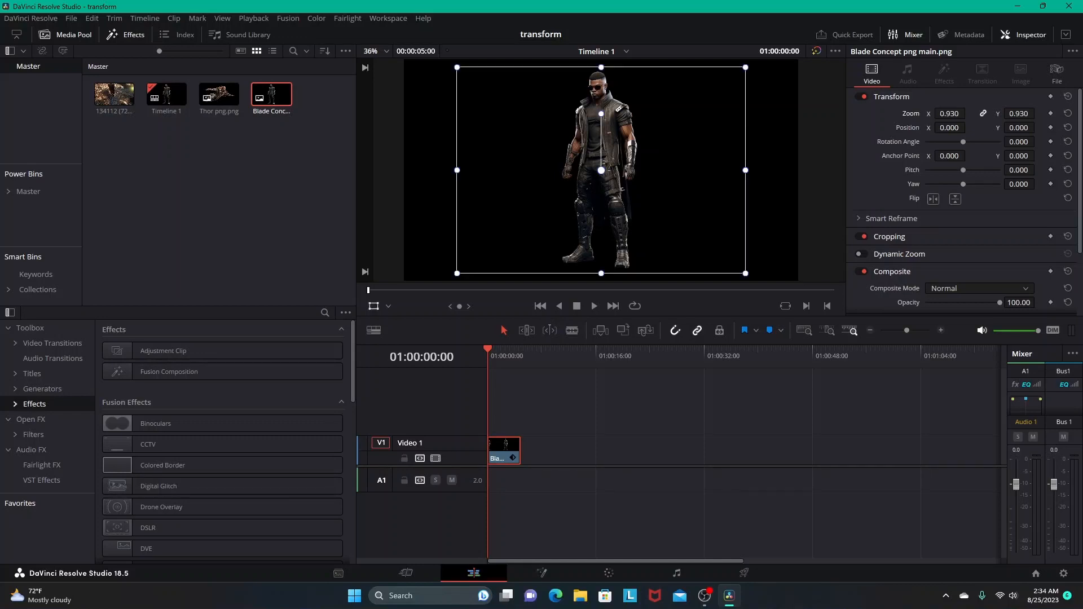
drag(602, 170, 572, 181)
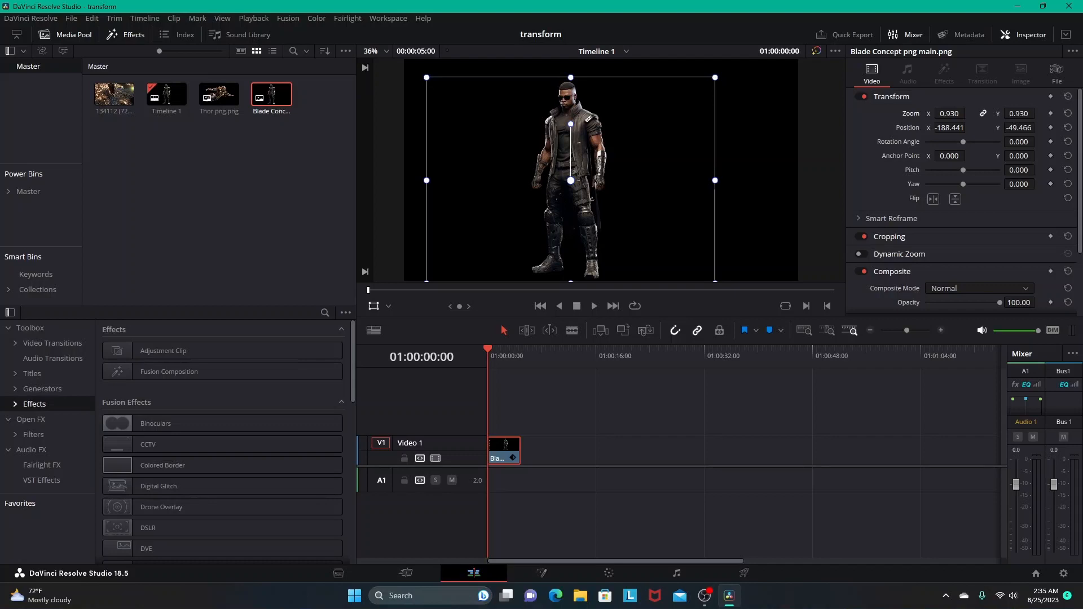
mouse_move(571, 181)
mouse_down()
mouse_move(579, 168)
mouse_move(567, 158)
mouse_move(561, 169)
mouse_up()
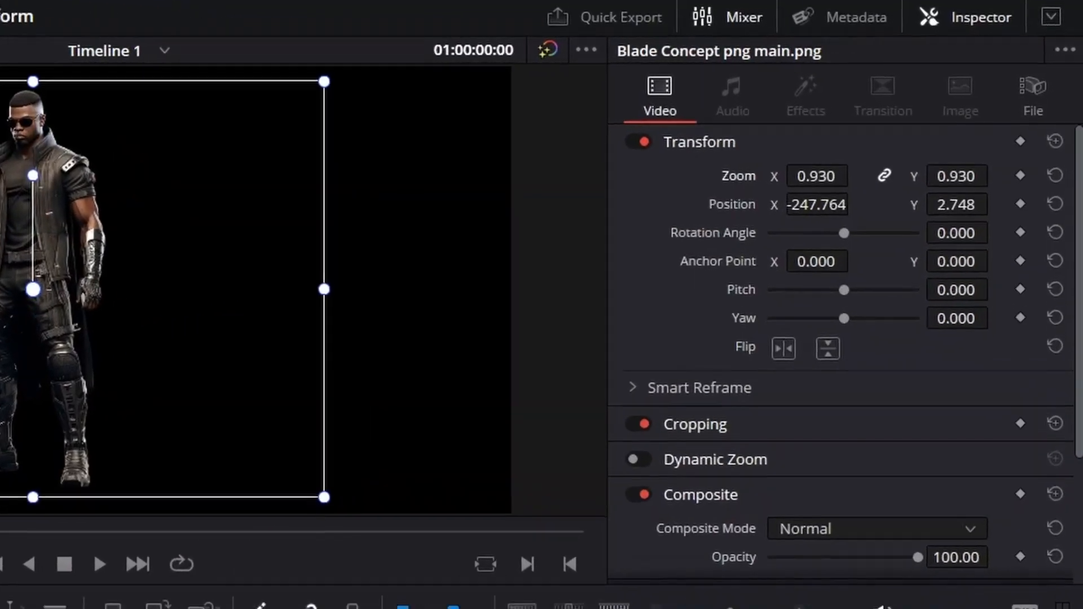
- Adjust the Blade clip's Inspector values to zoom 0.740 and position X -84.764, saving the project along the way
drag(868, 152, 883, 152)
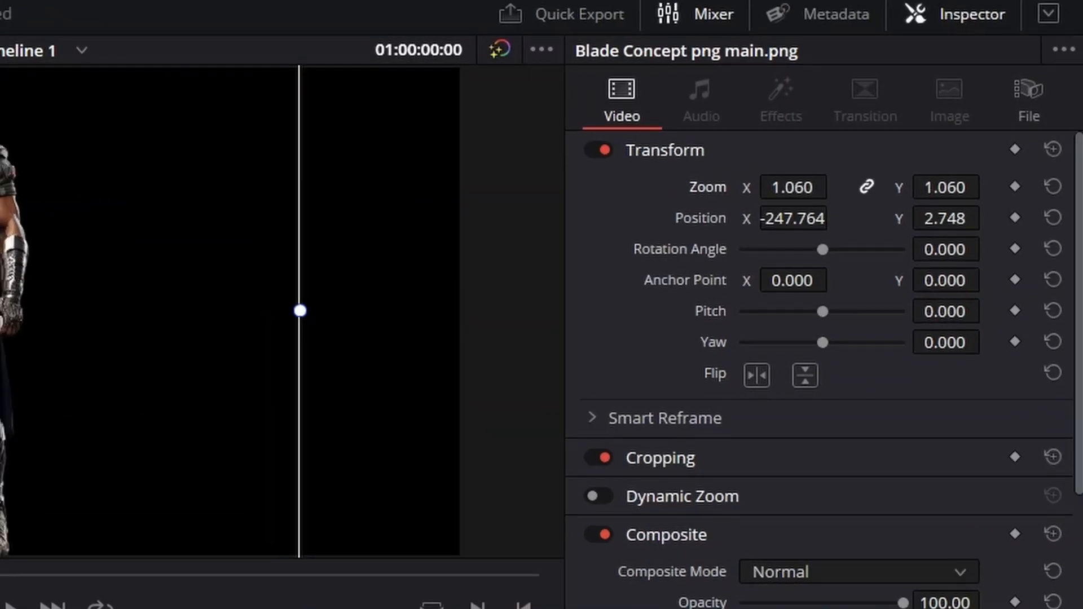
drag(821, 218, 834, 217)
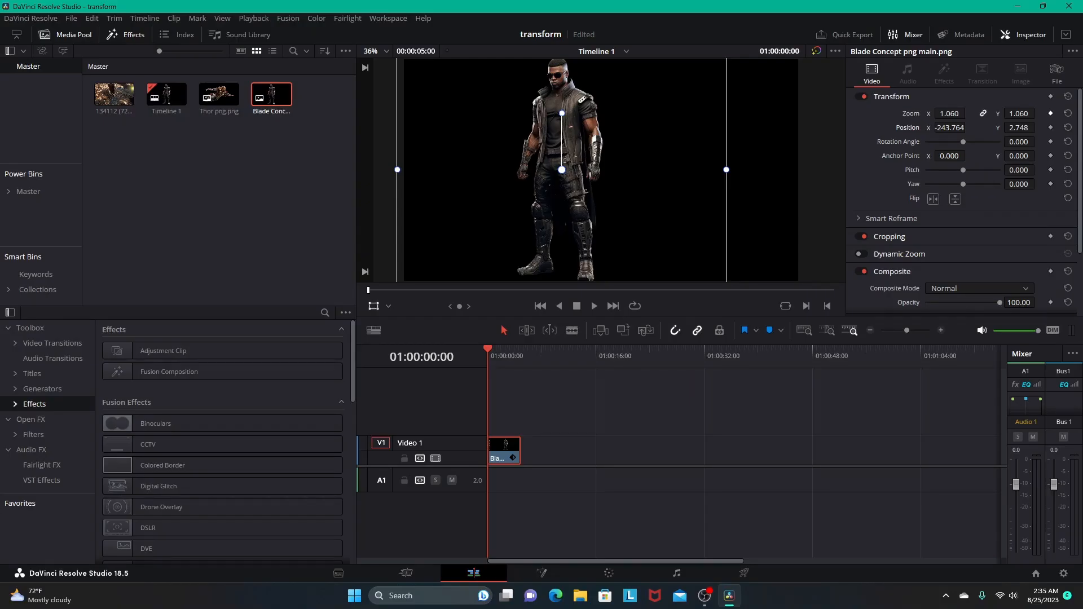
key(ctrl+s)
drag(950, 128, 983, 127)
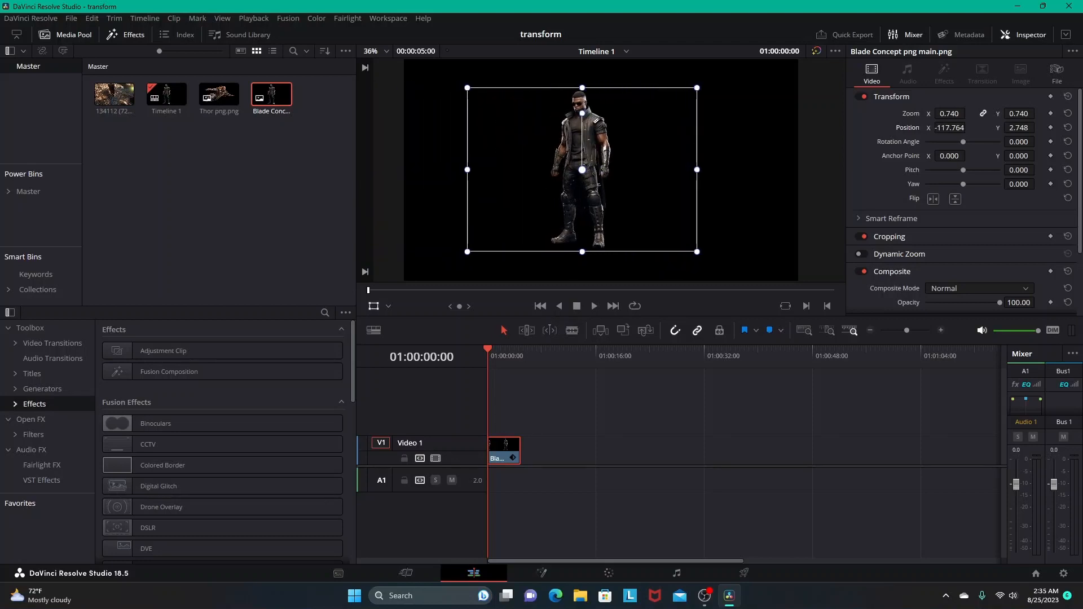
drag(983, 128, 986, 127)
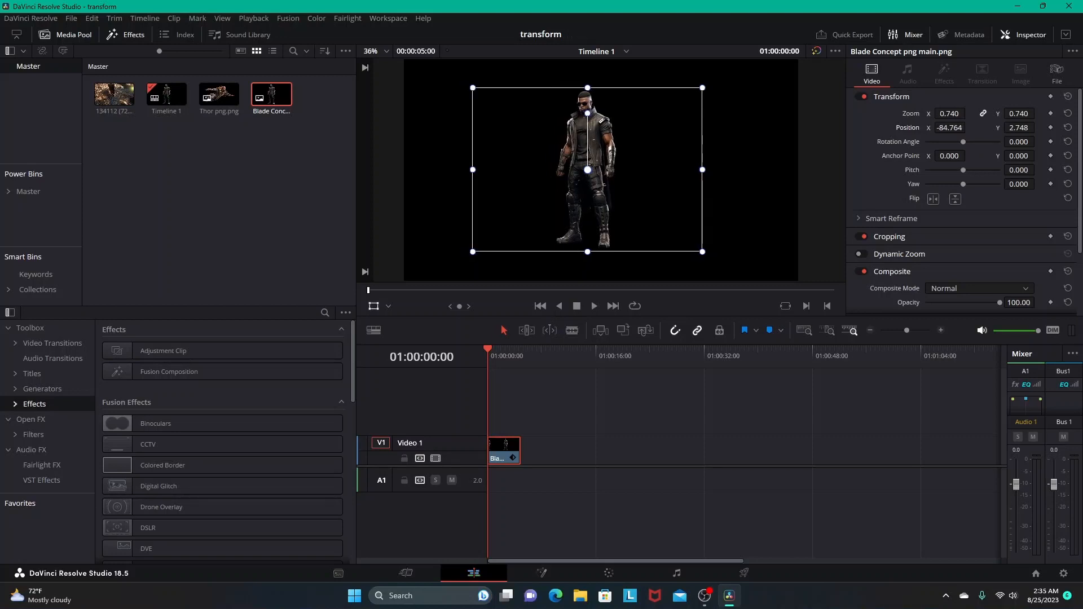
- Enlarge the Blade image with its viewer corner handle to a zoom of about 0.832 and save the project
mouse_move(705, 596)
drag(473, 88, 459, 77)
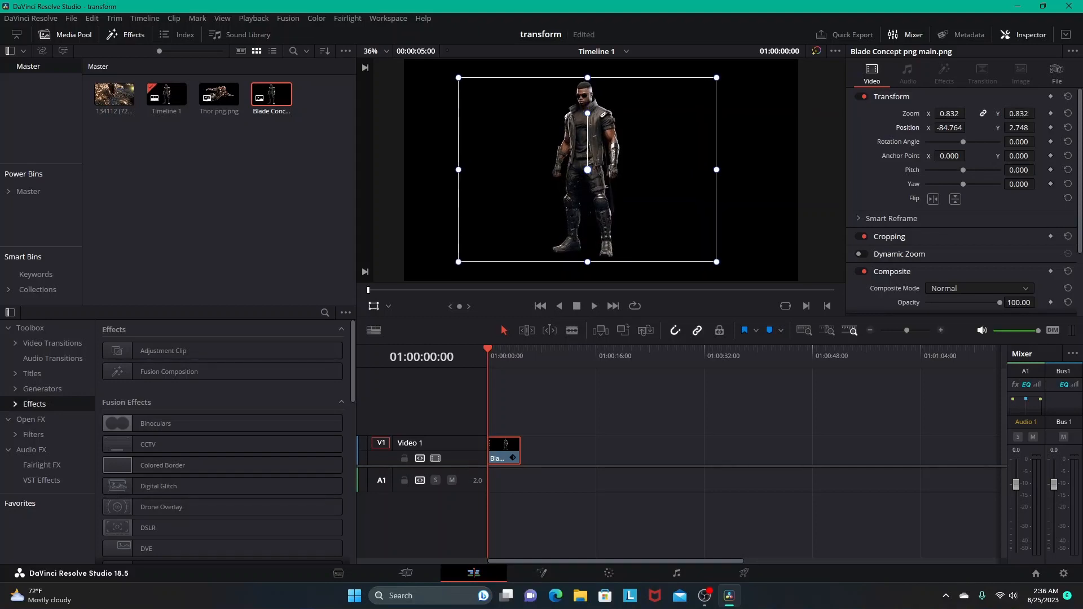
key(ctrl+s)
- Switch to the OBS window
click(704, 596)
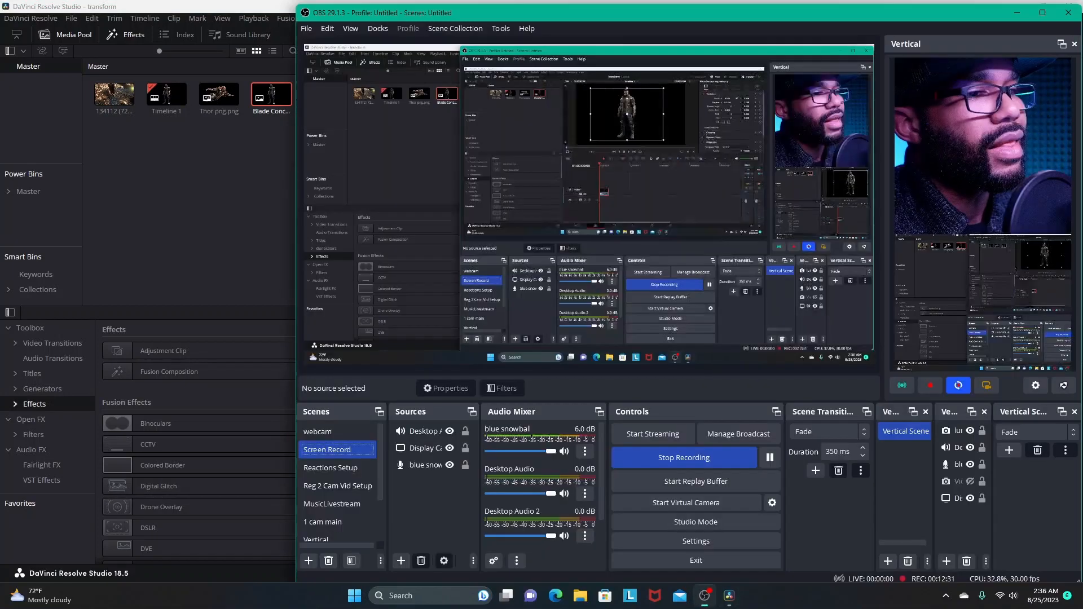